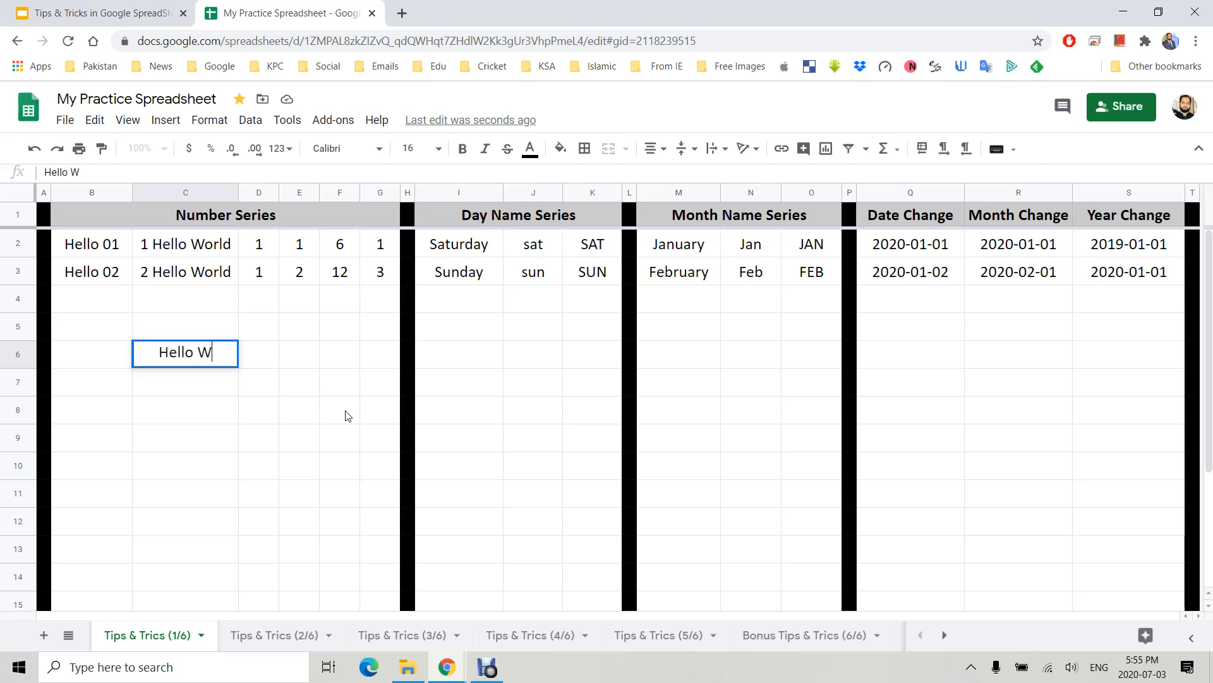
- Enter "Hello Word" in cell C6 and autofill it down column C to row 15
key(Return)
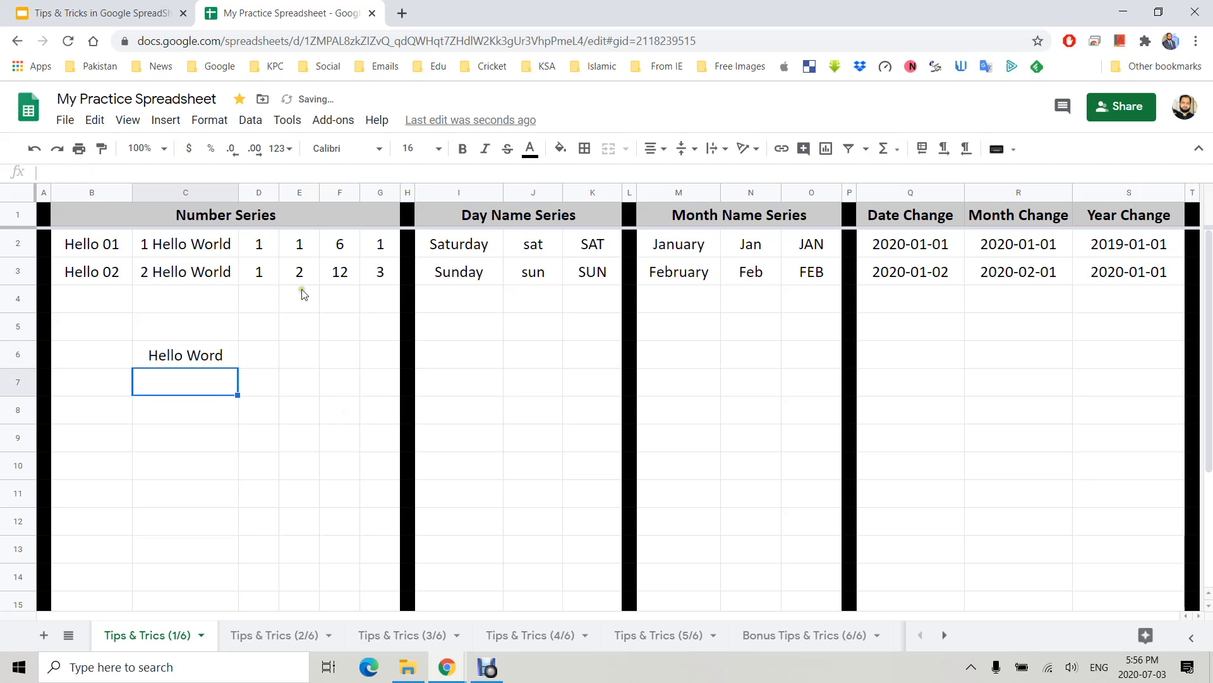
click(223, 361)
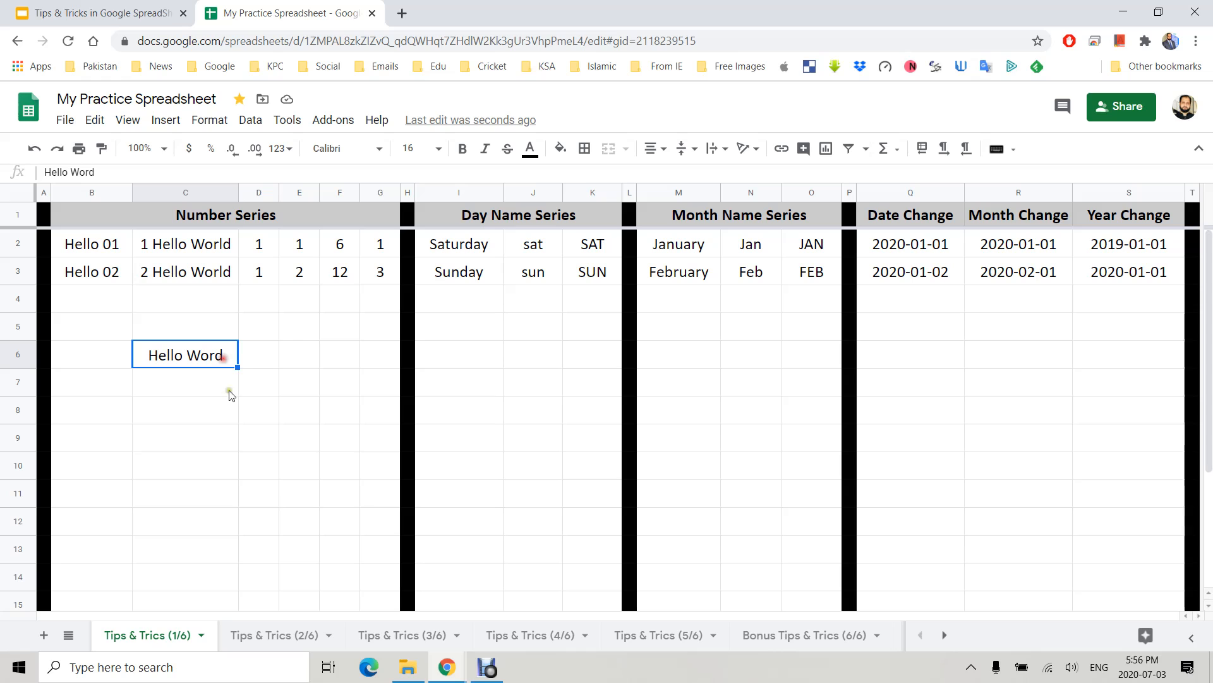
drag(237, 368, 212, 605)
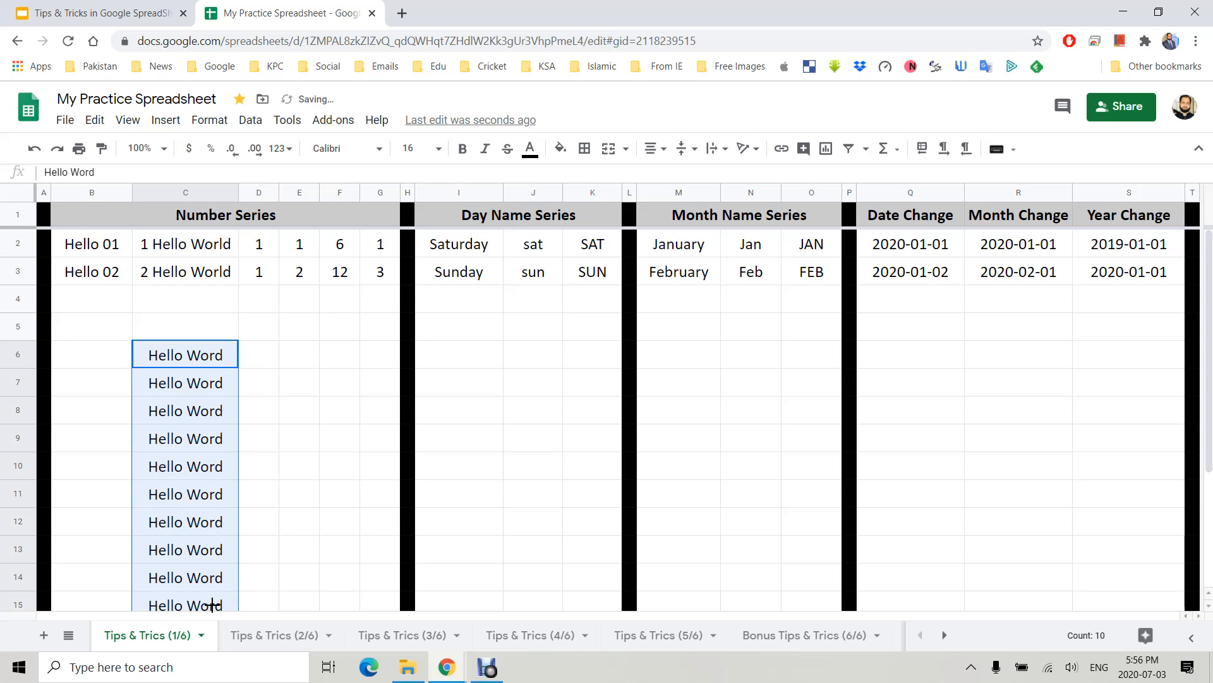
- Clear the "Hello Word" entries from C6:C15
scroll(238, 529, down, 3)
scroll(233, 523, up, 3)
key(Delete)
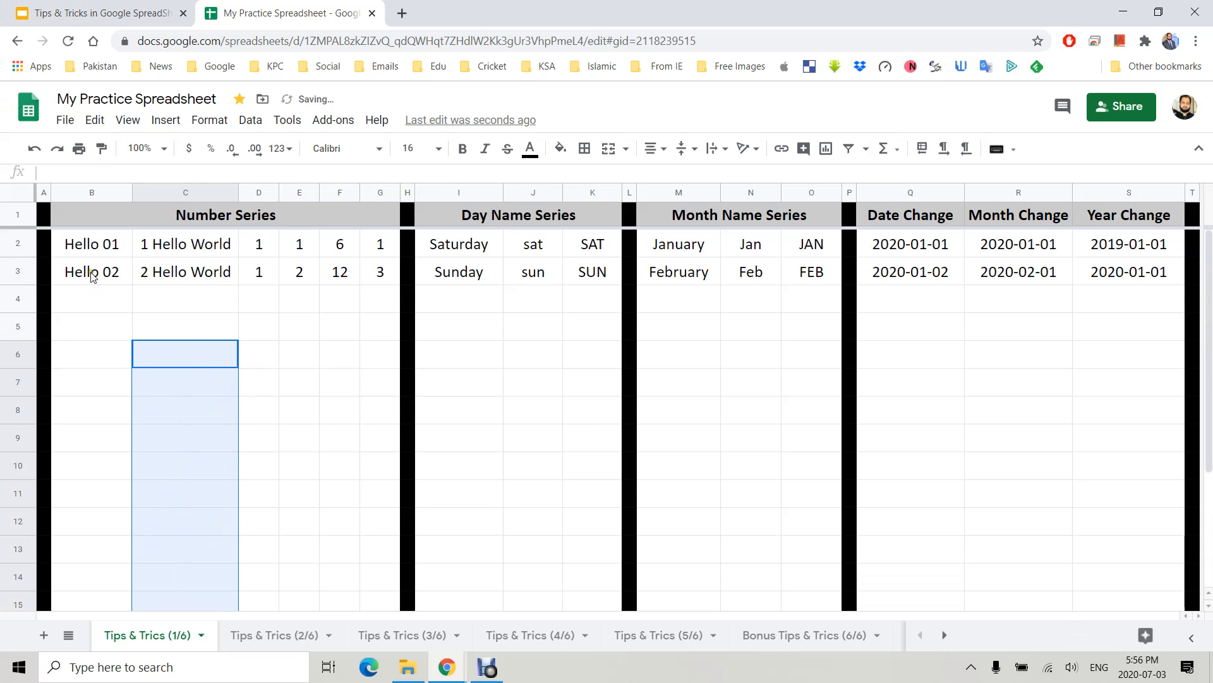
- Autofill the Hello 02 series in column B and the 2 Hello World series in column C down to row 13
click(106, 278)
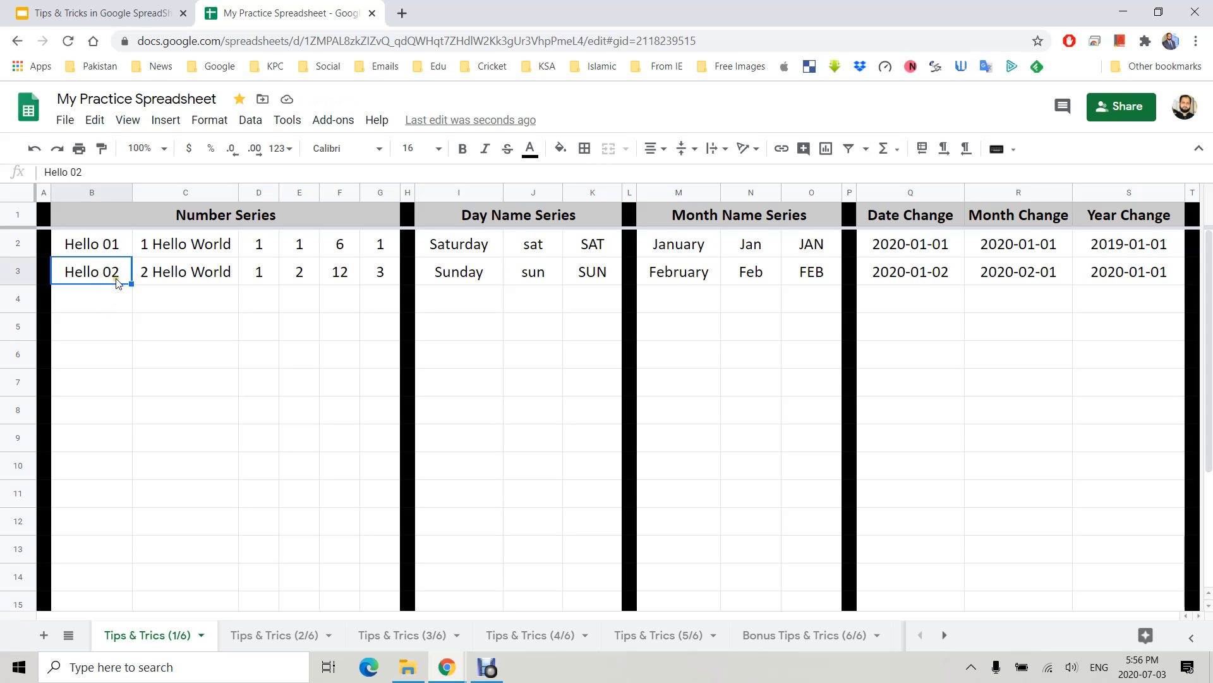
drag(109, 278, 145, 280)
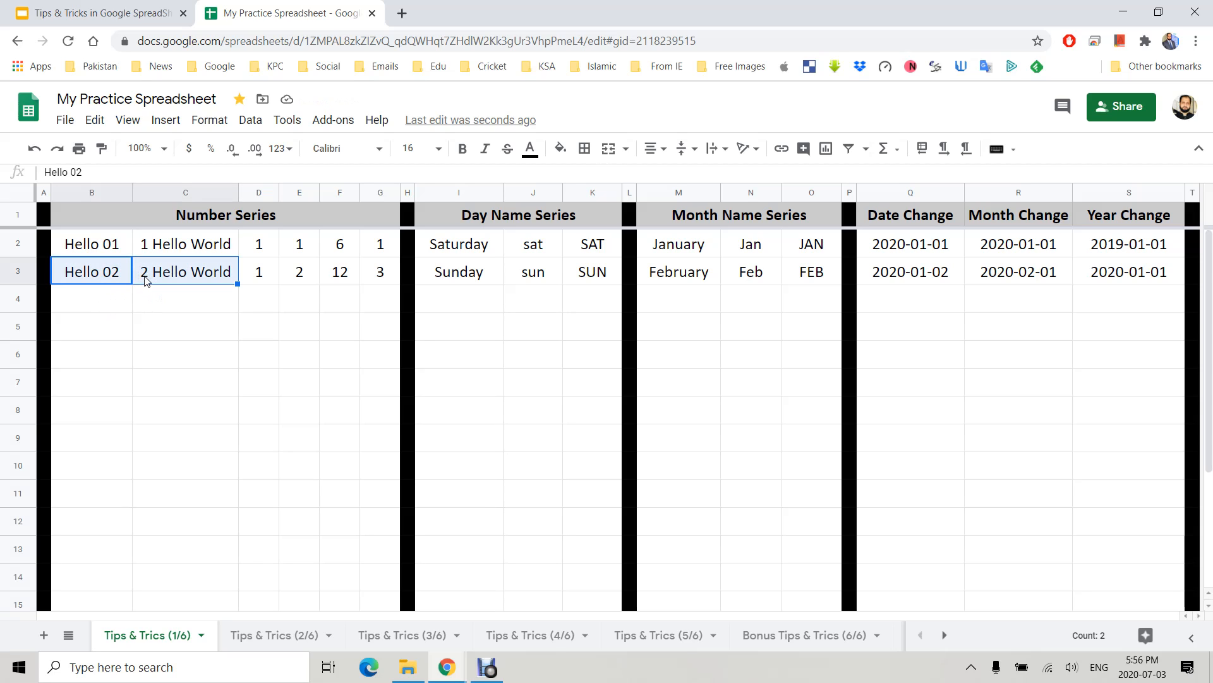
click(112, 278)
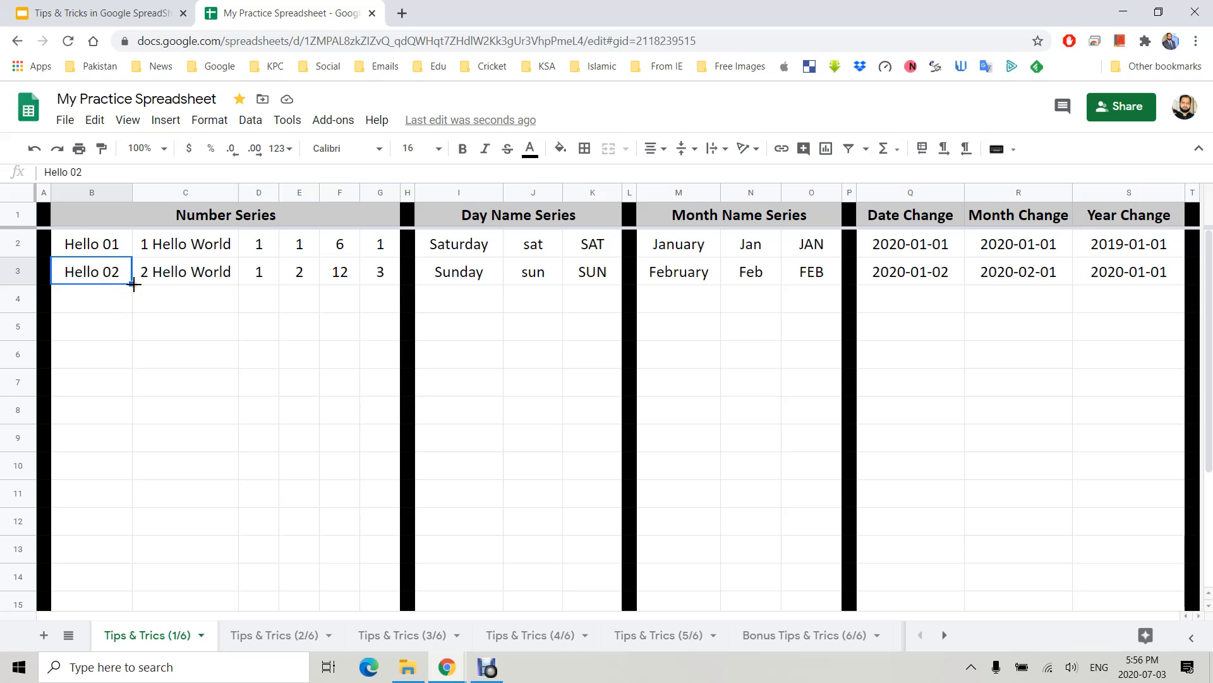
drag(133, 283, 130, 549)
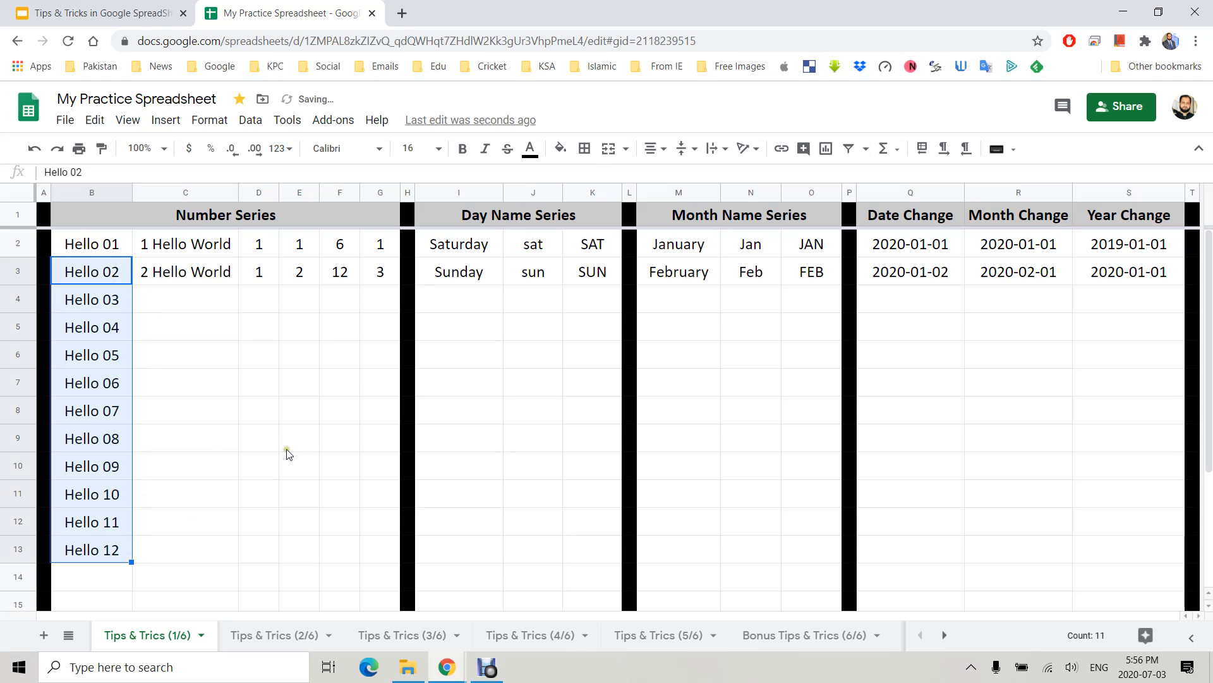
click(200, 278)
drag(239, 283, 237, 569)
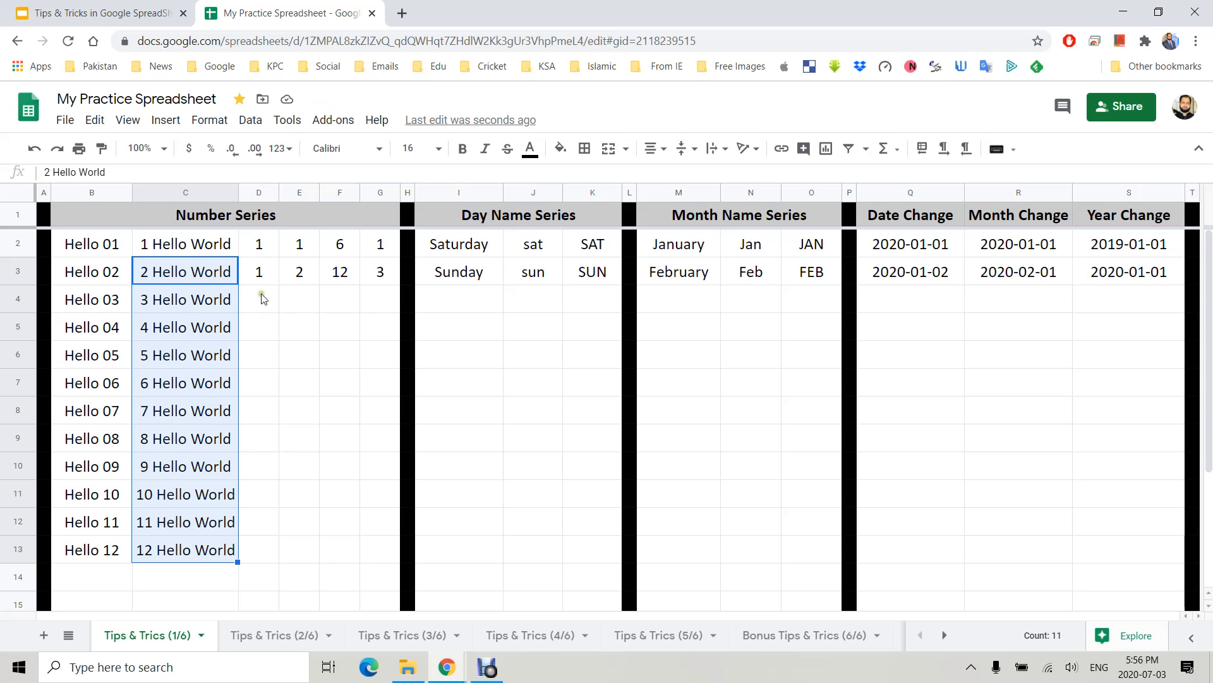
- Autofill the single value 1 from D3 down column D to row 13
click(261, 275)
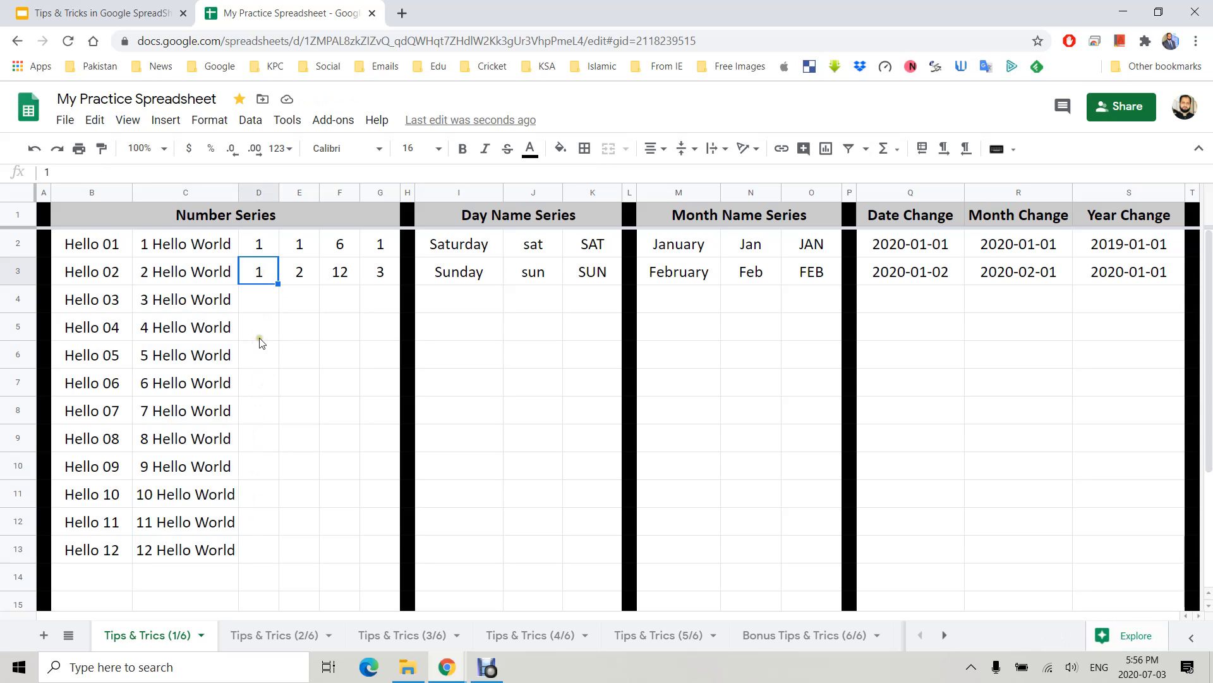
drag(279, 283, 295, 550)
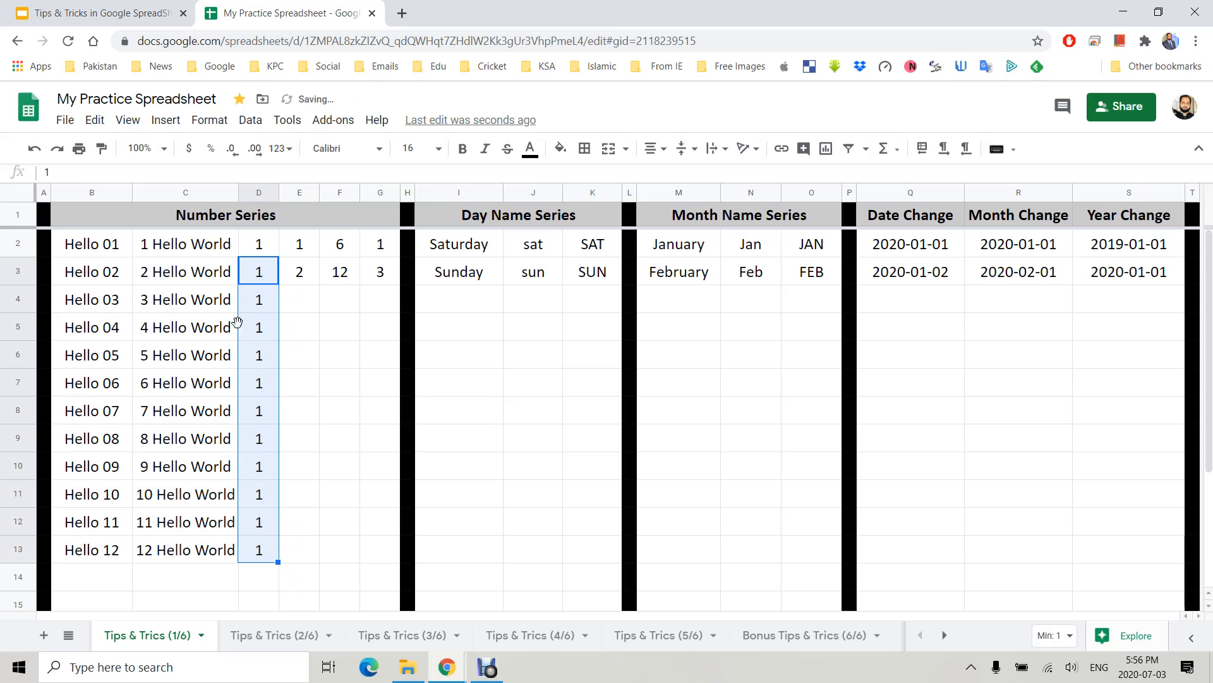
click(258, 252)
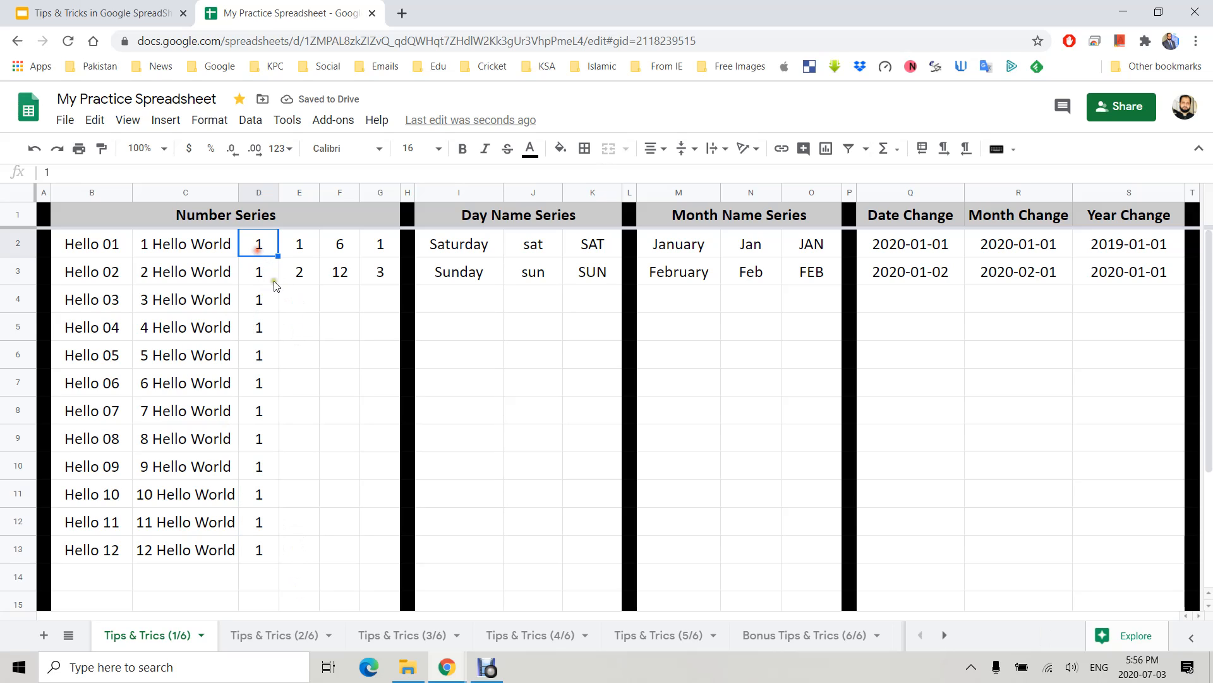
- Autofill the 1, 2 pattern from E2:E3 down column E to row 13
drag(303, 244, 301, 273)
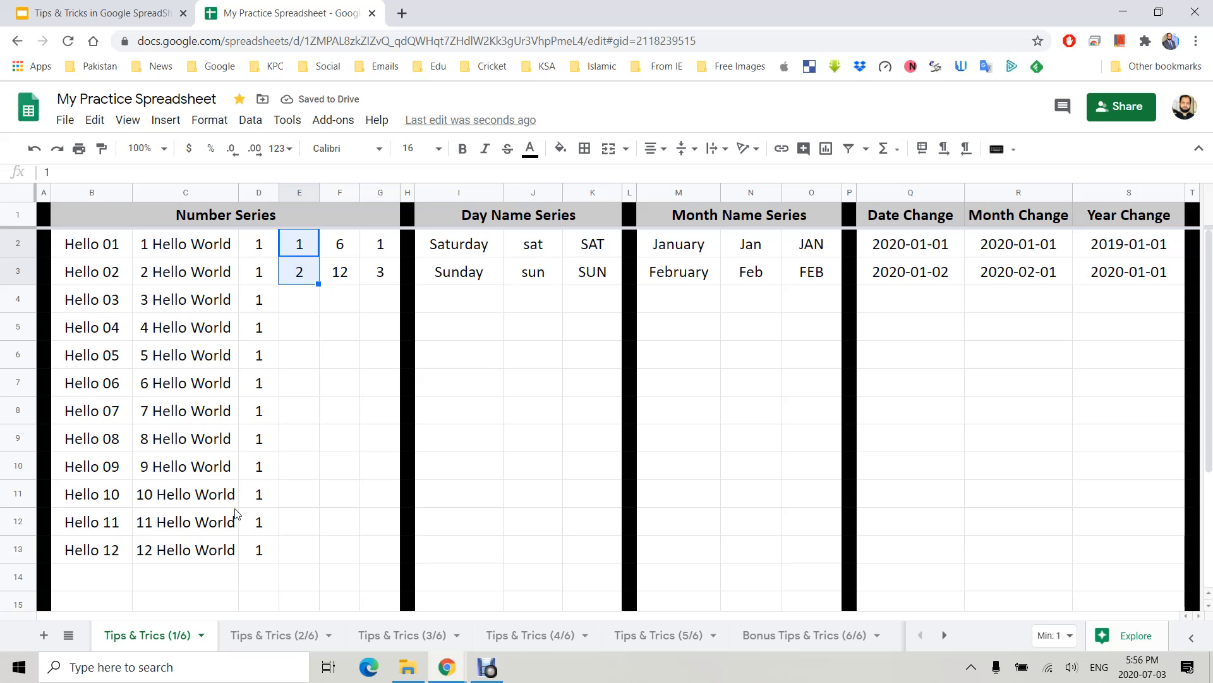
click(301, 246)
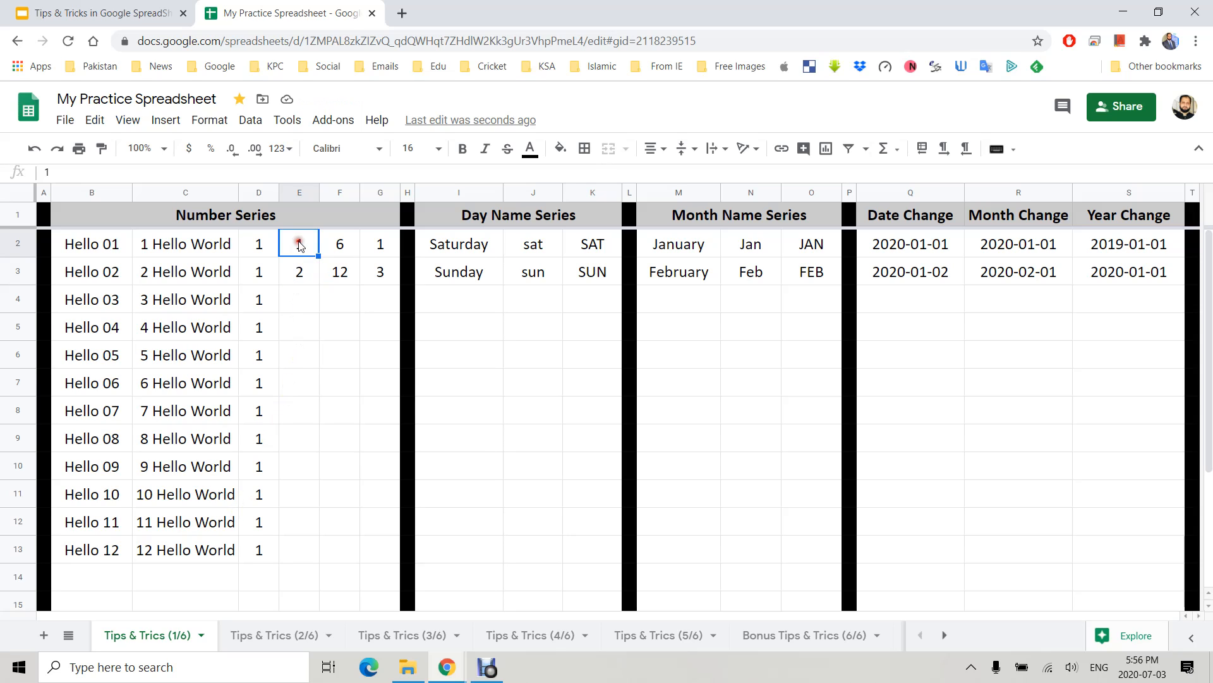
click(300, 270)
drag(302, 243, 307, 559)
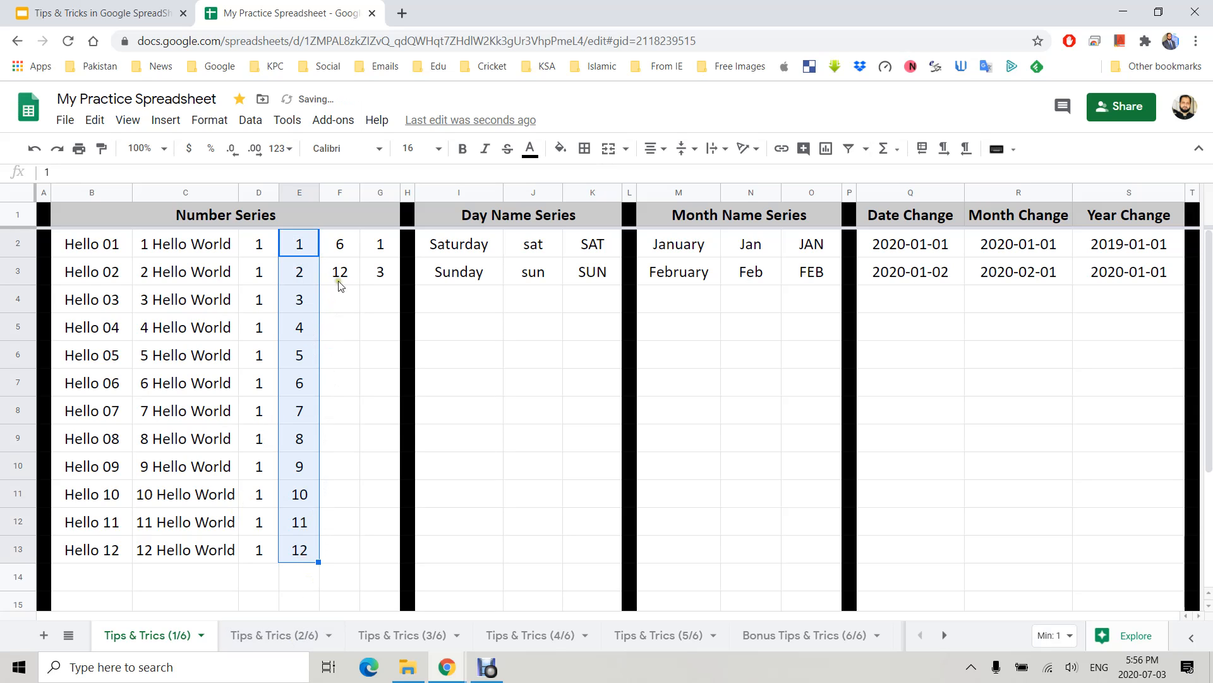
- Autofill the 6, 12 pattern in column F and the 1, 3 pattern in column G down to row 13
drag(347, 245, 347, 262)
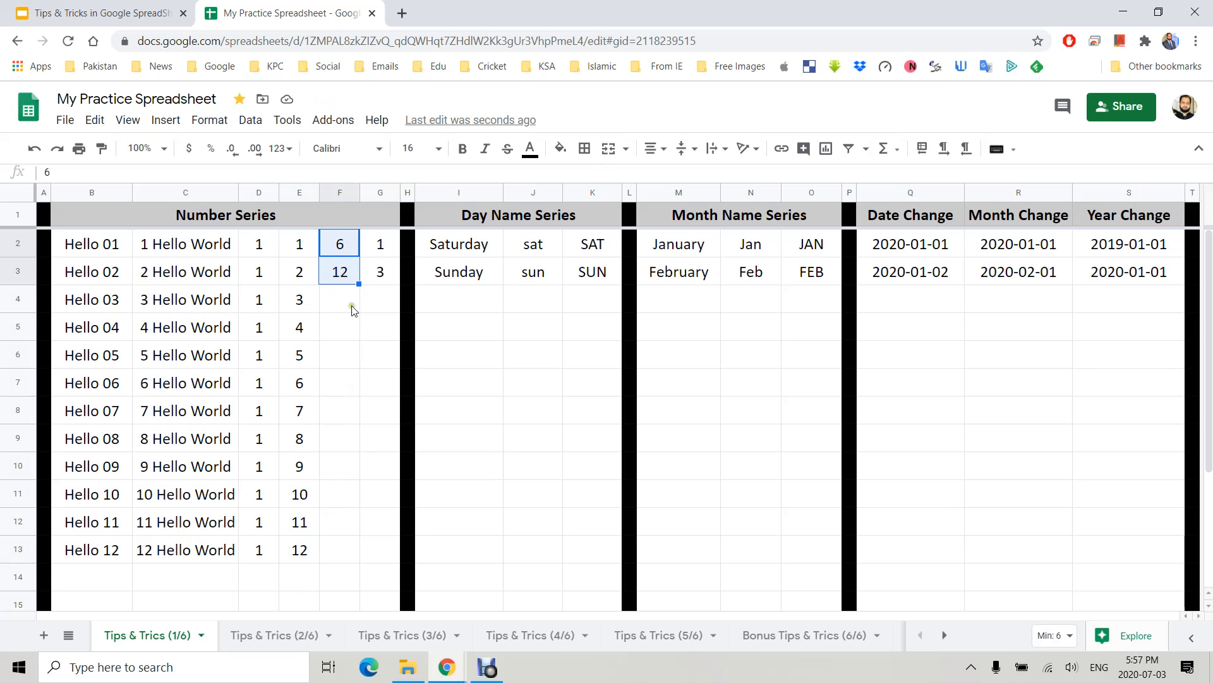
drag(360, 293, 358, 550)
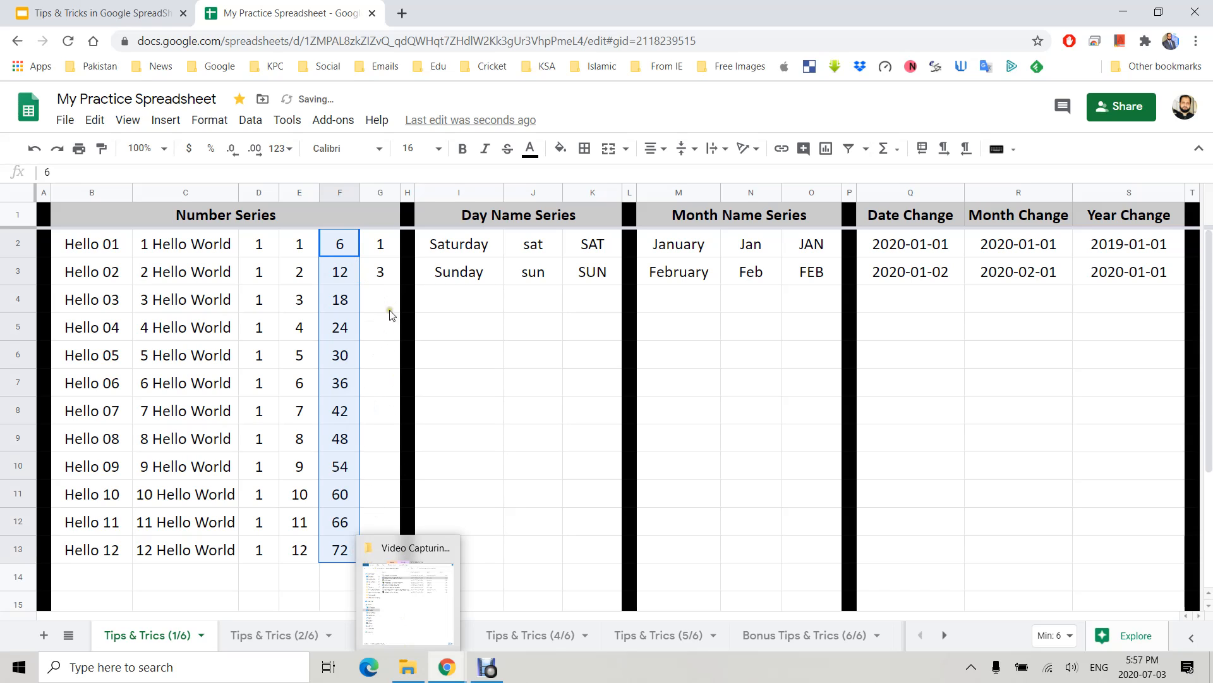
drag(382, 244, 395, 273)
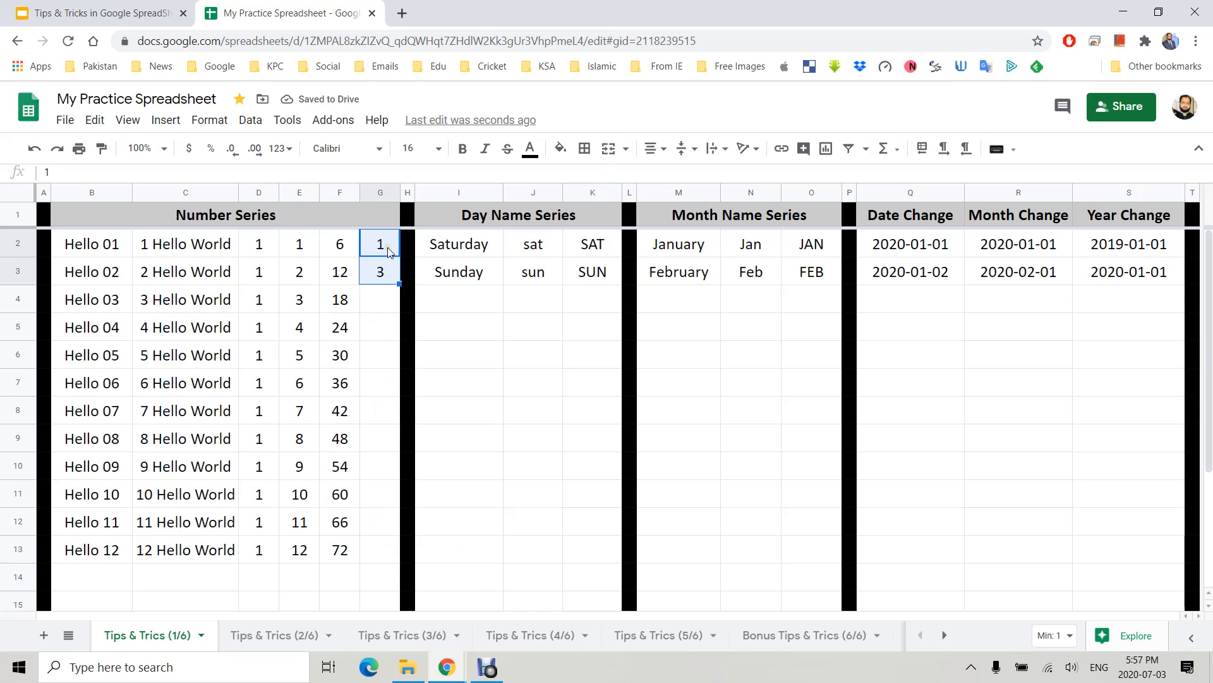
drag(397, 282, 401, 553)
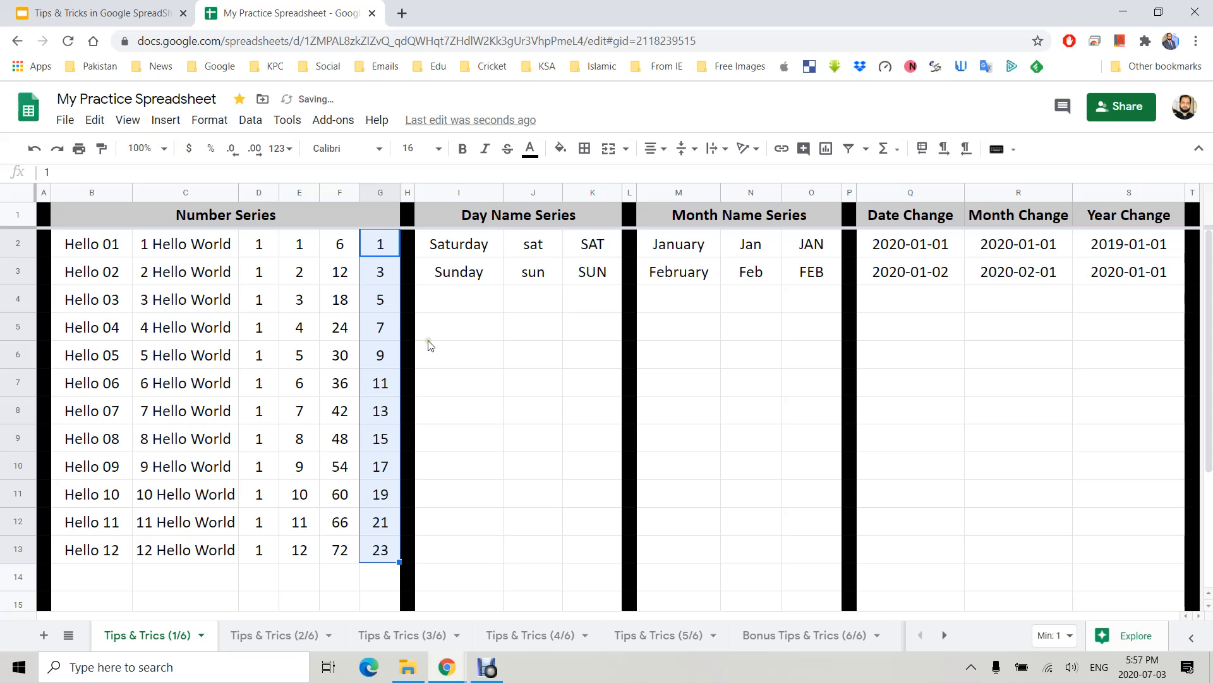
- Replace the column F series with 2 in F2 and 4 in F3, autofilled down to row 13
drag(349, 246, 354, 557)
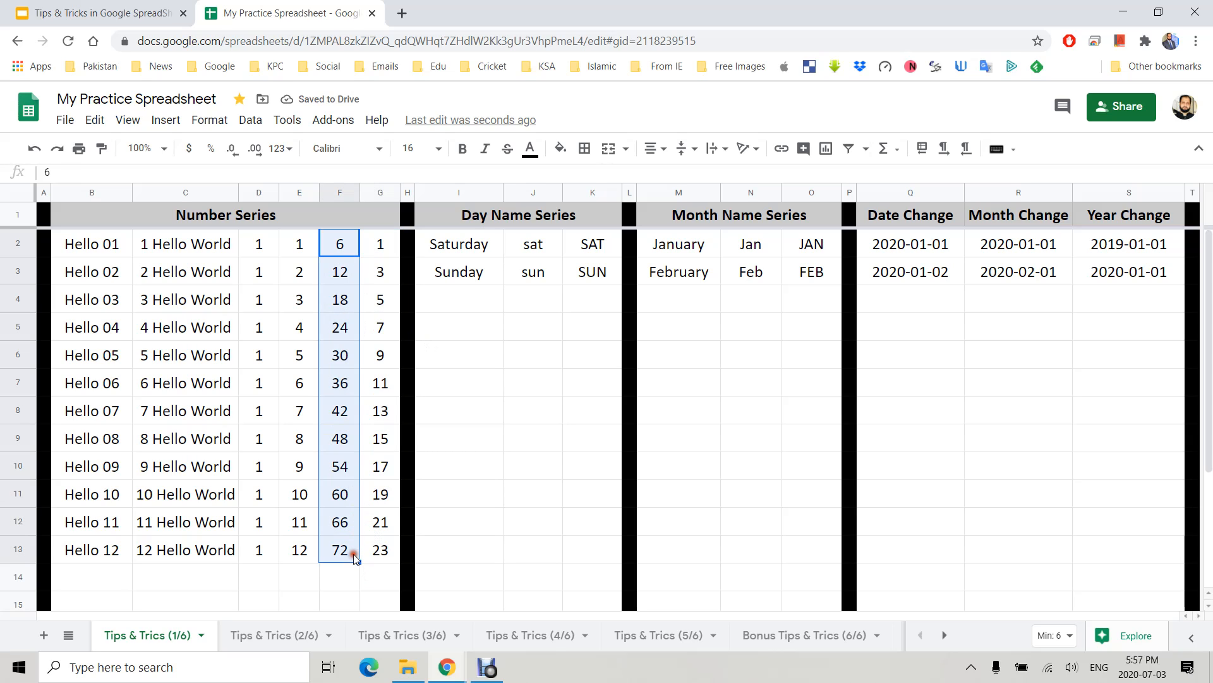
key(Delete)
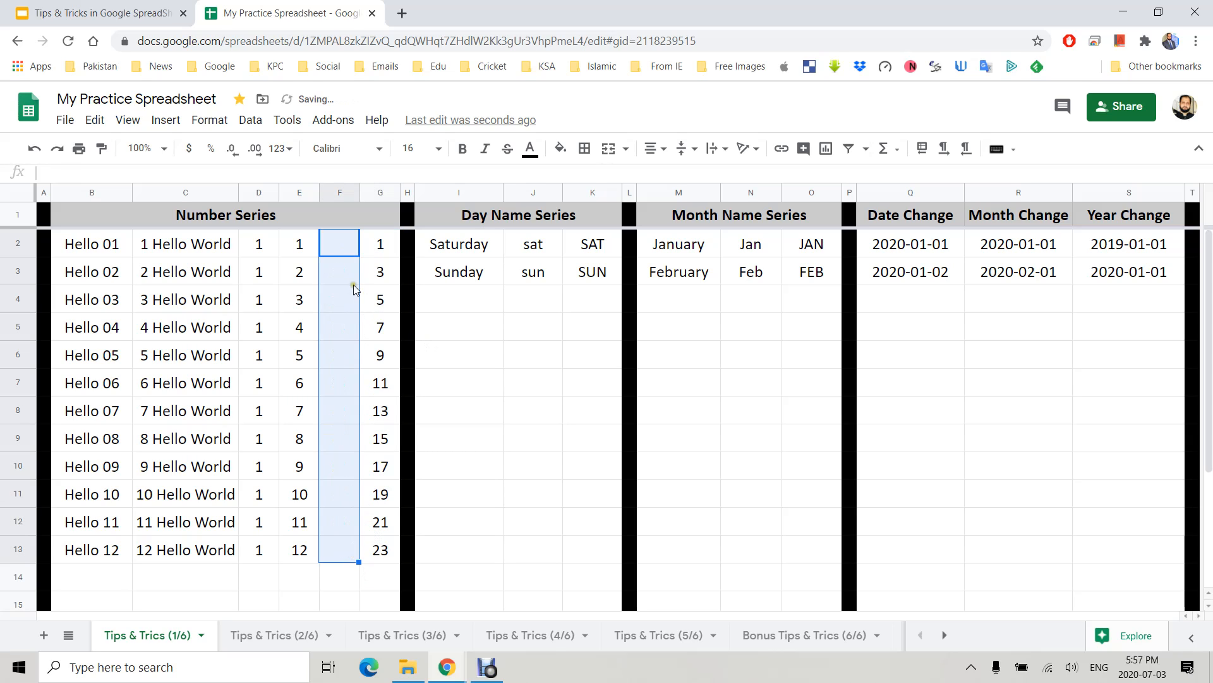
click(348, 252)
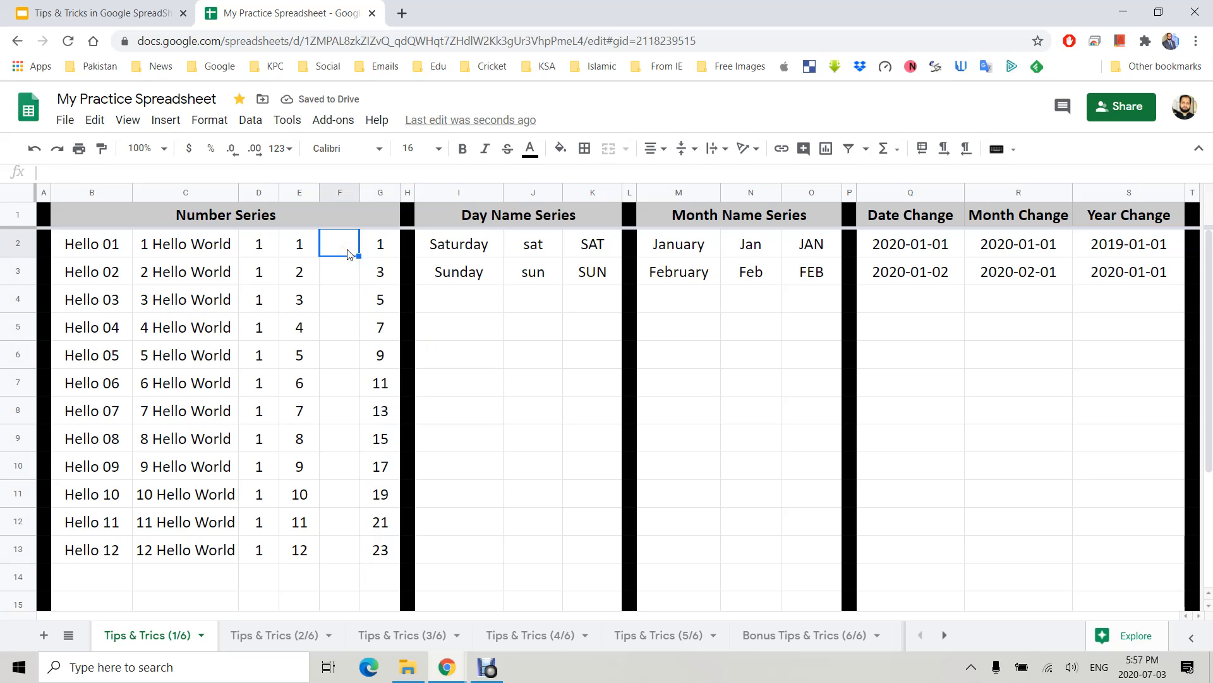
text(2)
key(Return)
text(4)
key(Return)
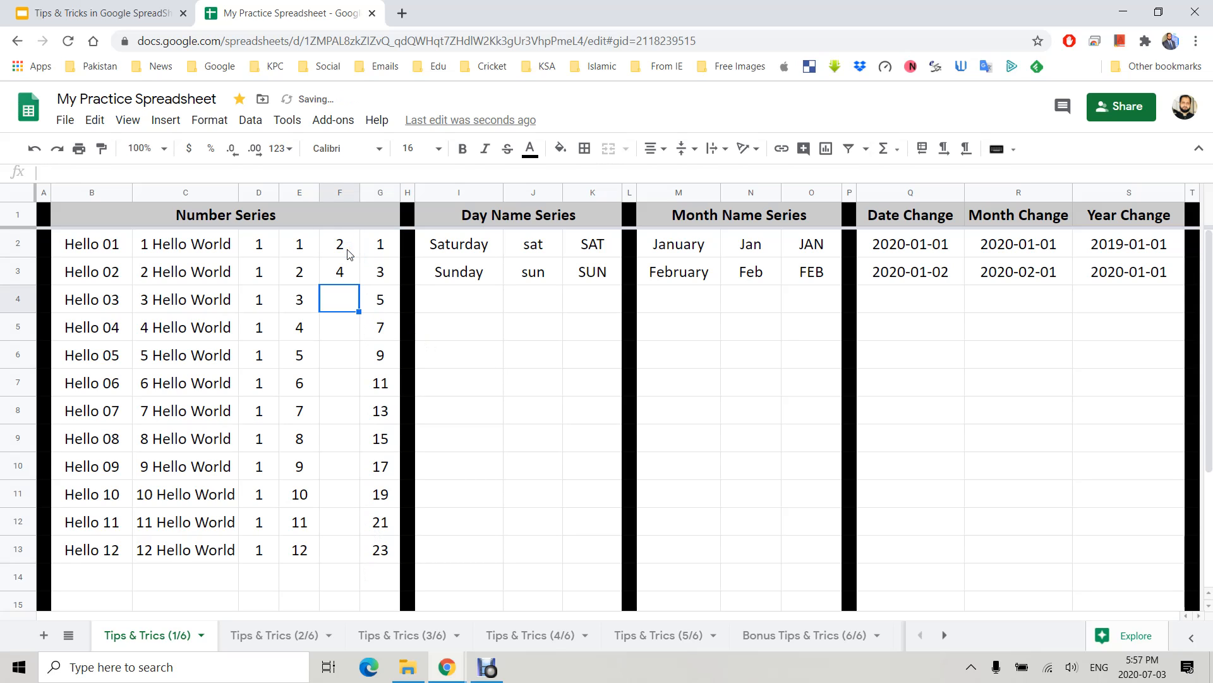
drag(342, 252, 360, 550)
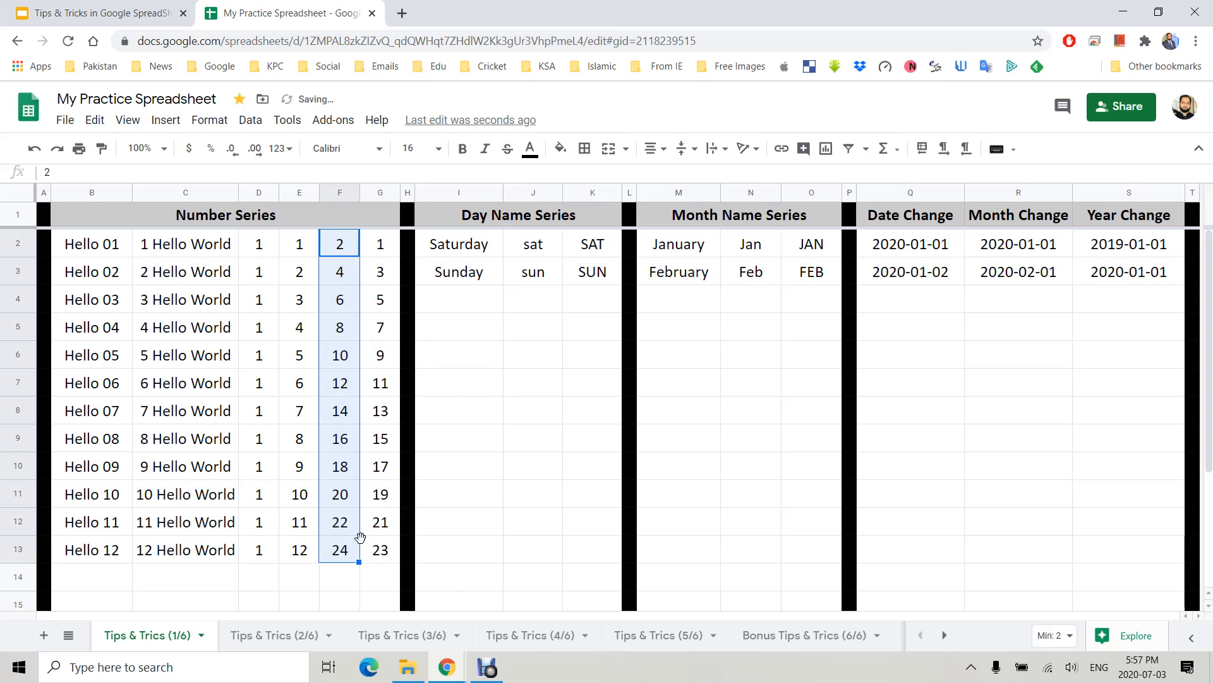
- Clear F2:F13 and rebuild the series with 4 in F2 and 6 in F3, autofilled down to row 13
click(340, 252)
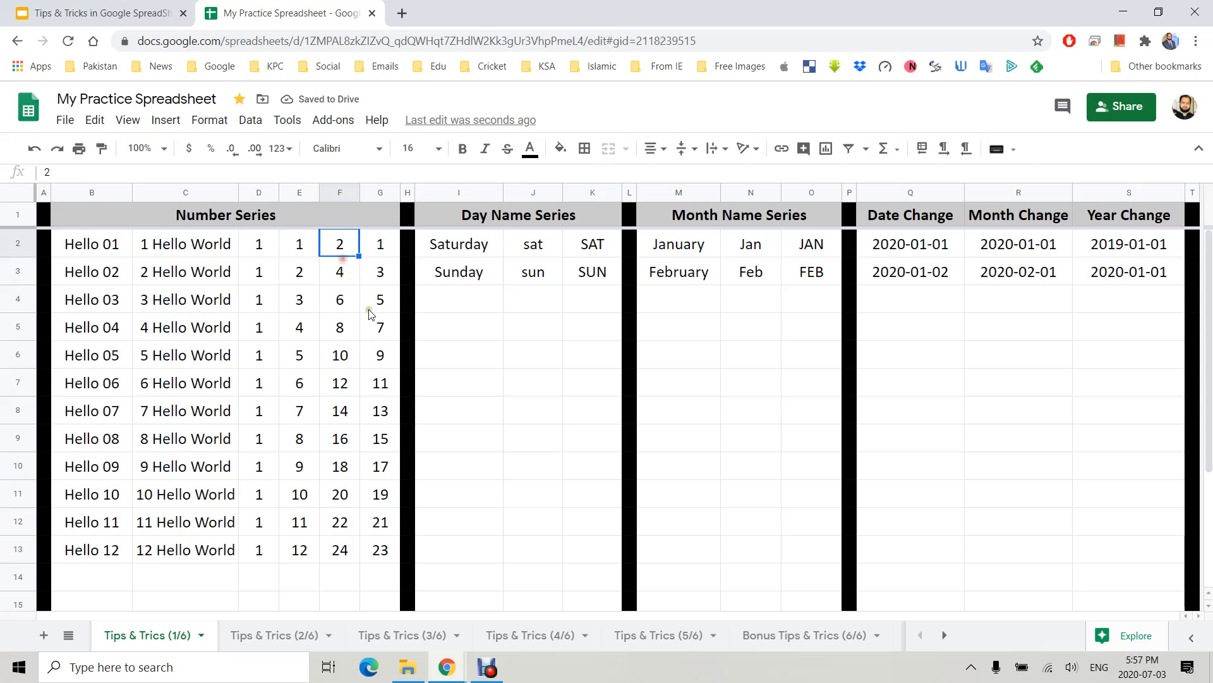
drag(337, 243, 340, 550)
key(Delete)
click(340, 248)
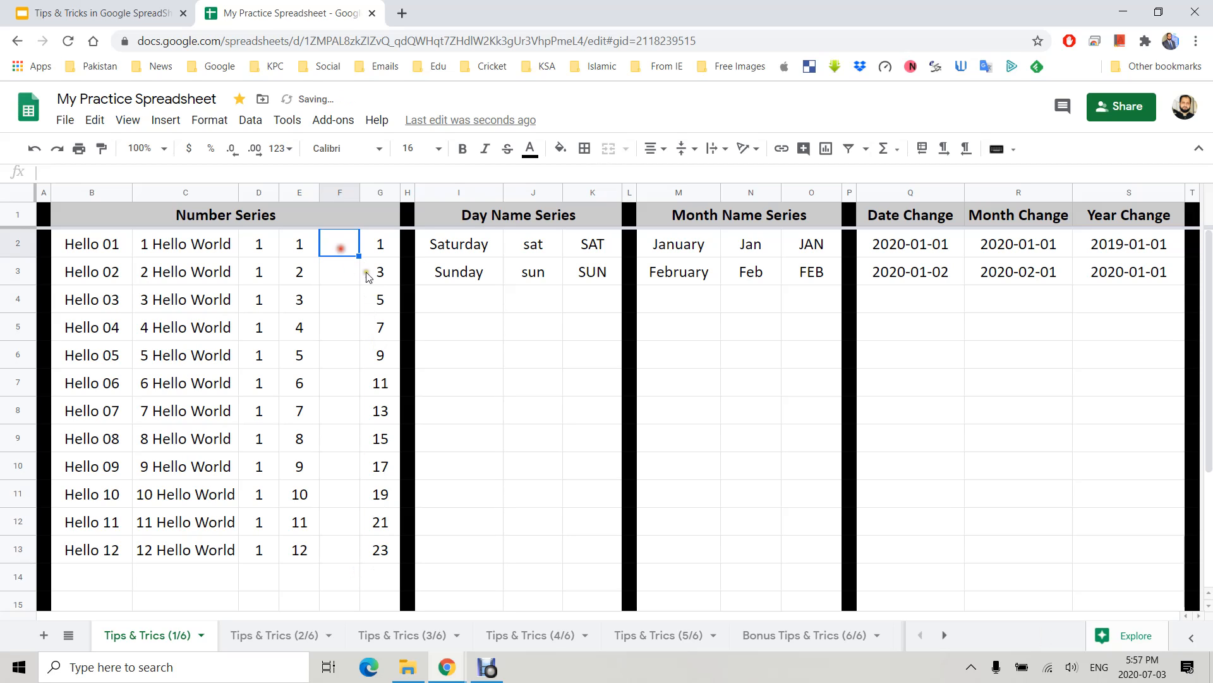
text(4)
key(Return)
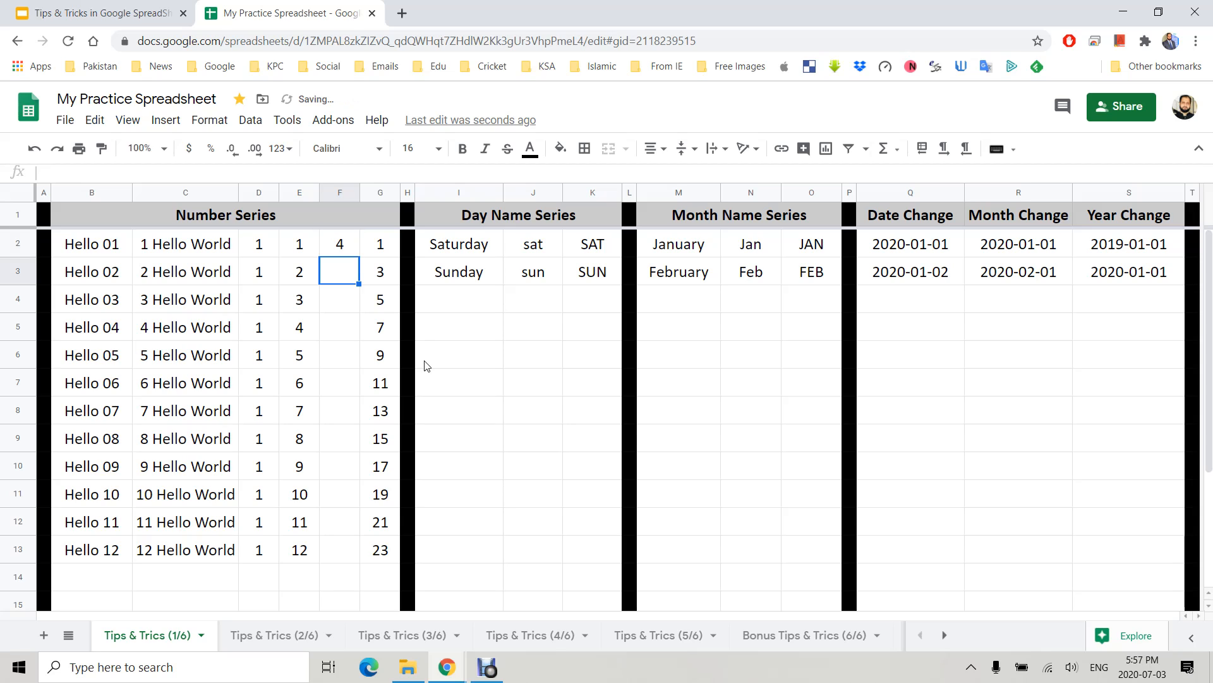
text(6)
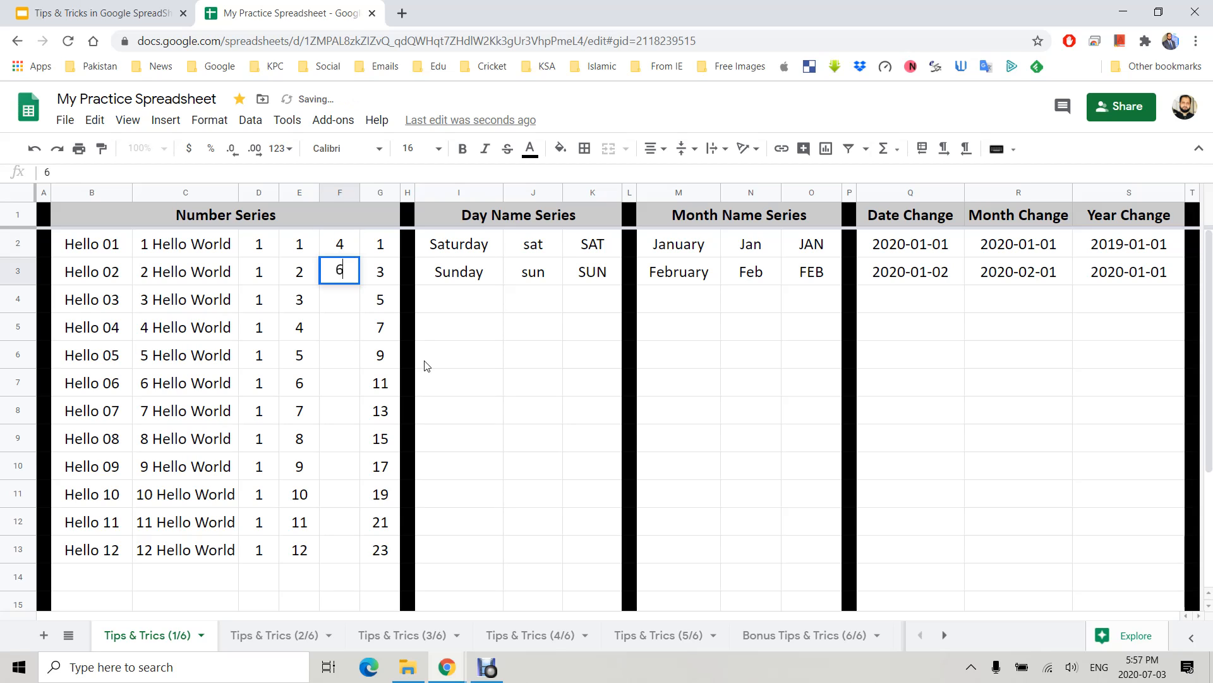
key(Return)
click(340, 254)
drag(340, 256, 380, 537)
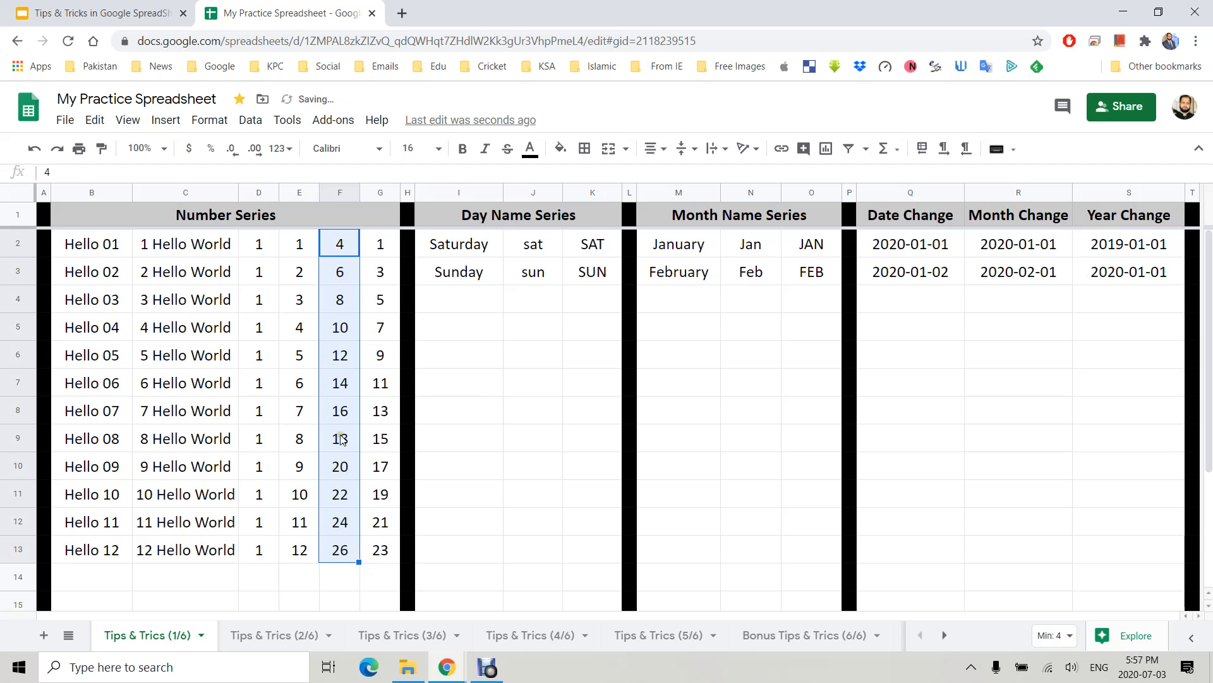
- Autofill the full day names from Sunday in I3 down column I to row 13
click(504, 214)
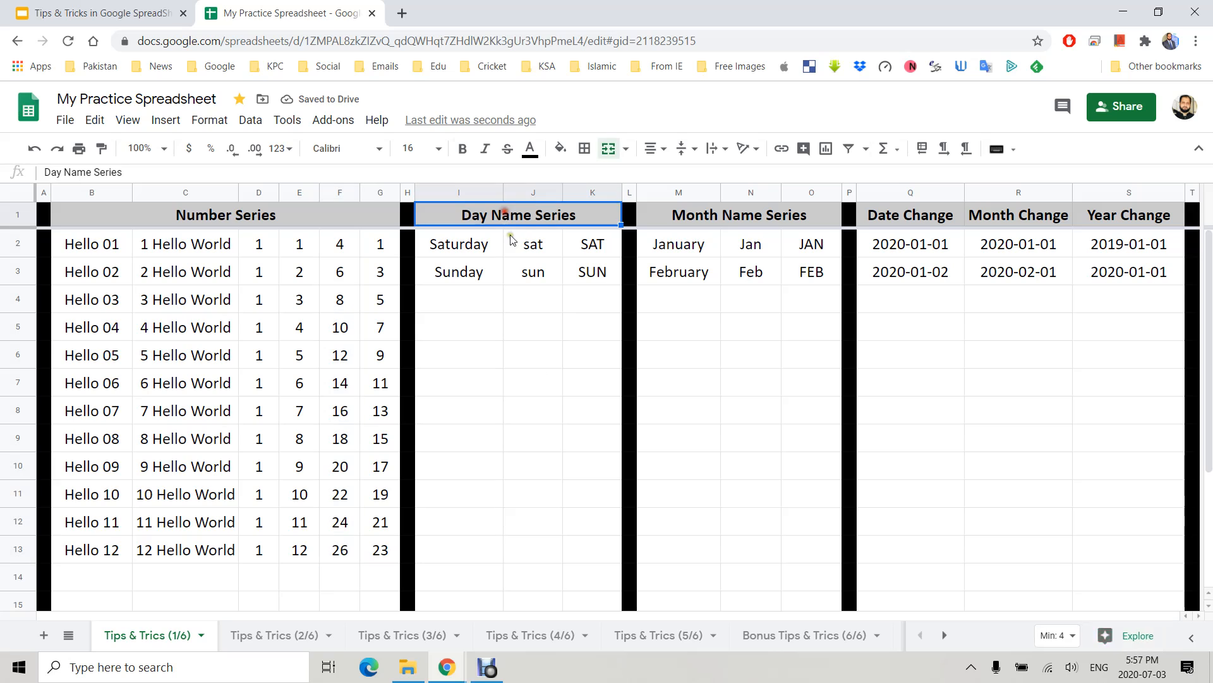
click(480, 273)
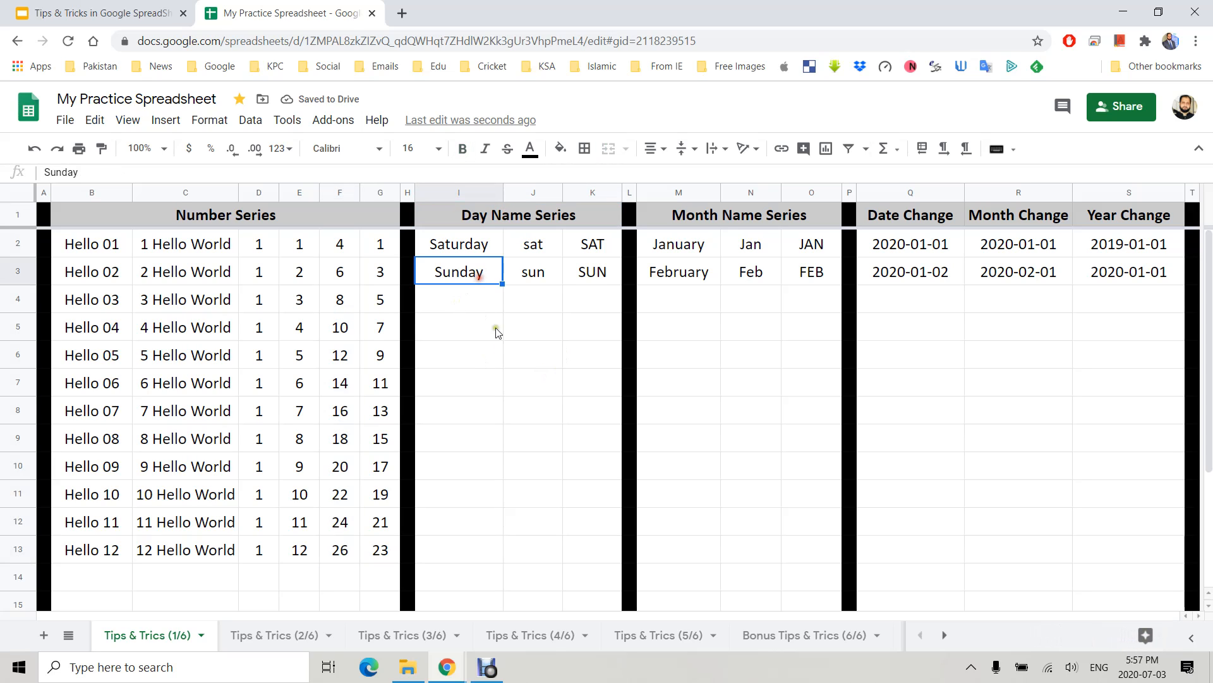
click(462, 250)
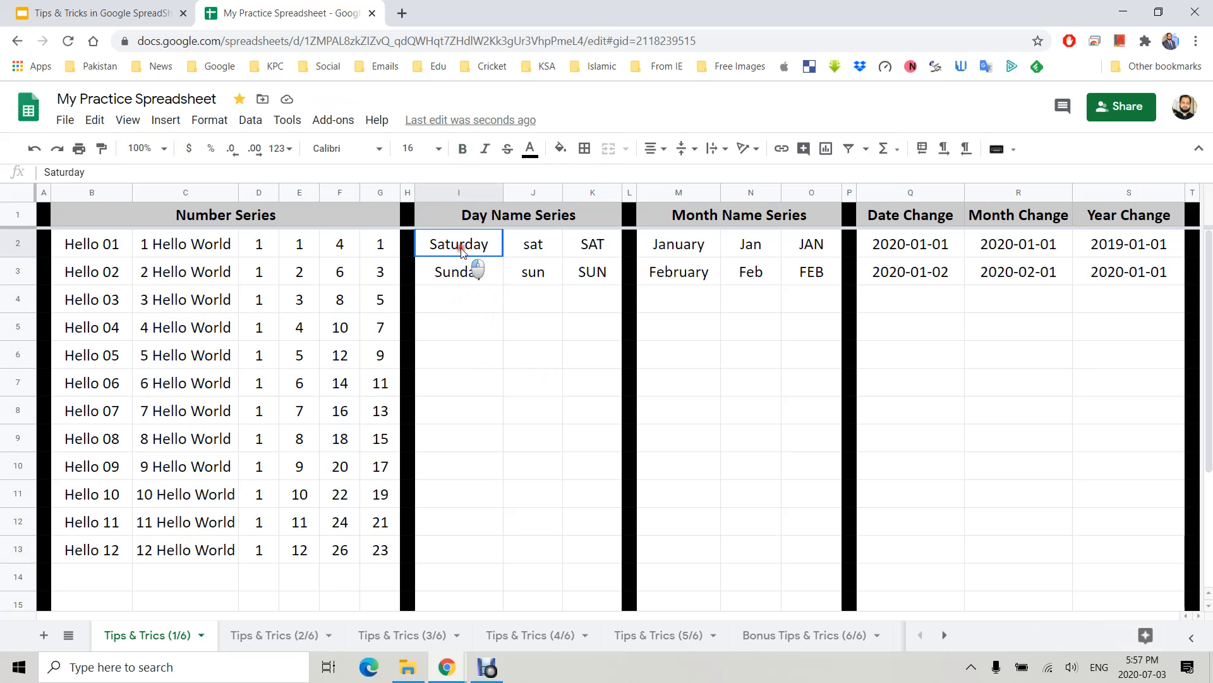
click(460, 278)
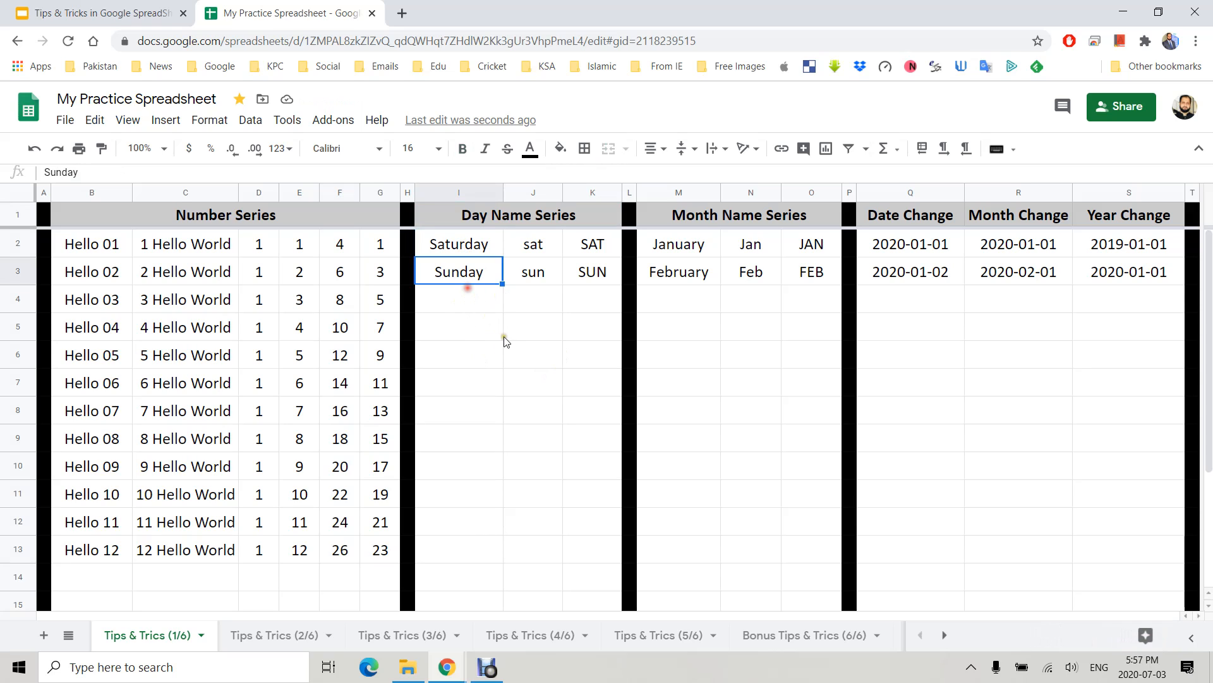
drag(504, 284, 498, 555)
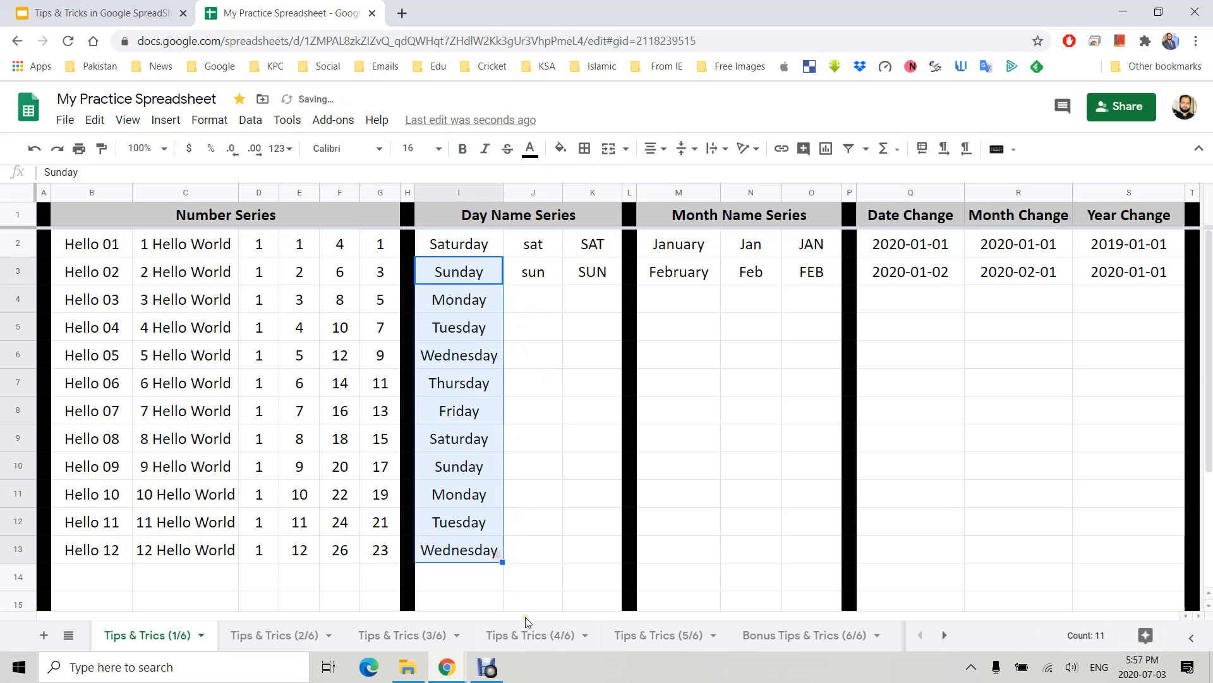
- Autofill the lowercase short day names from sun in J3 and the uppercase ones from SUN in K3 down to row 13
click(536, 247)
click(542, 274)
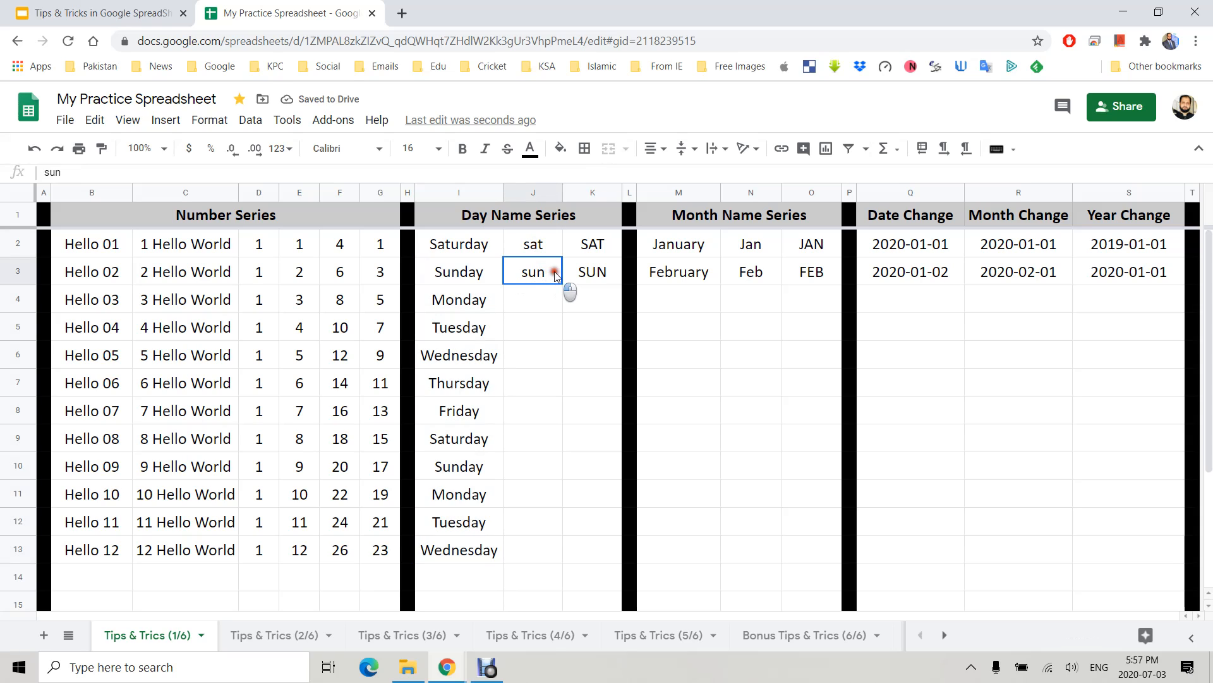
drag(561, 283, 562, 559)
click(601, 276)
drag(621, 284, 604, 537)
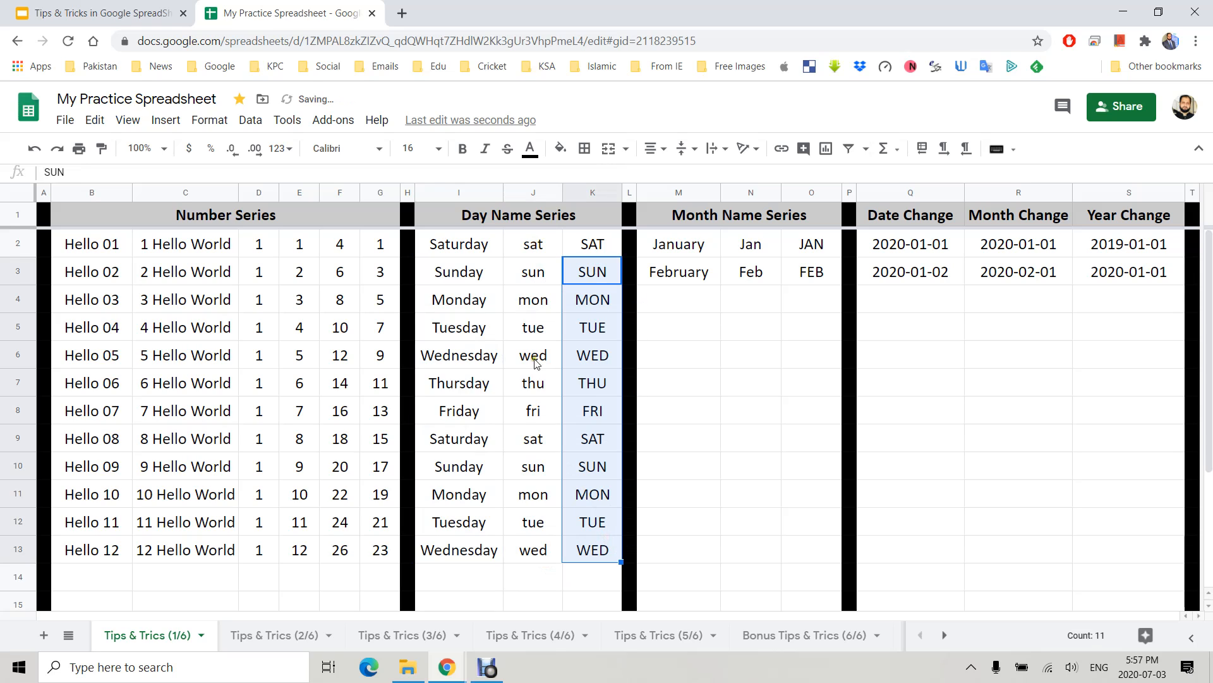
- Clear J2:J13 and rebuild the short day names with Sat in J2, autofilled down to row 13
drag(533, 248, 550, 558)
key(Delete)
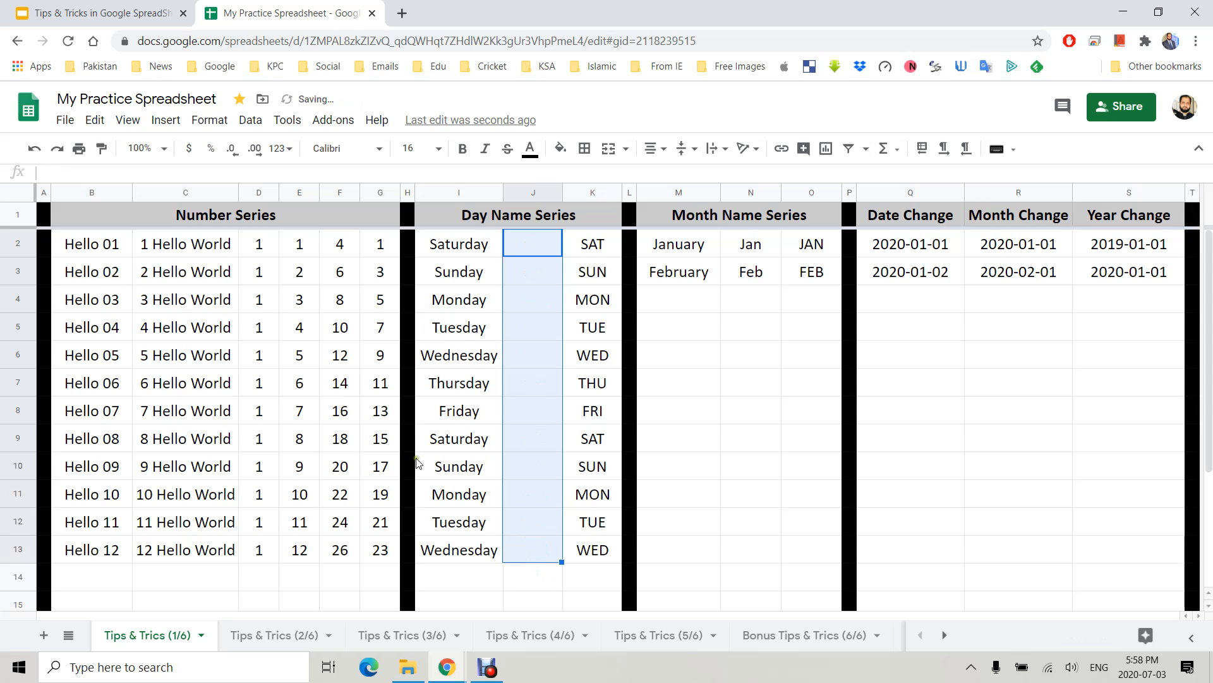
click(551, 243)
text(Sat)
key(Return)
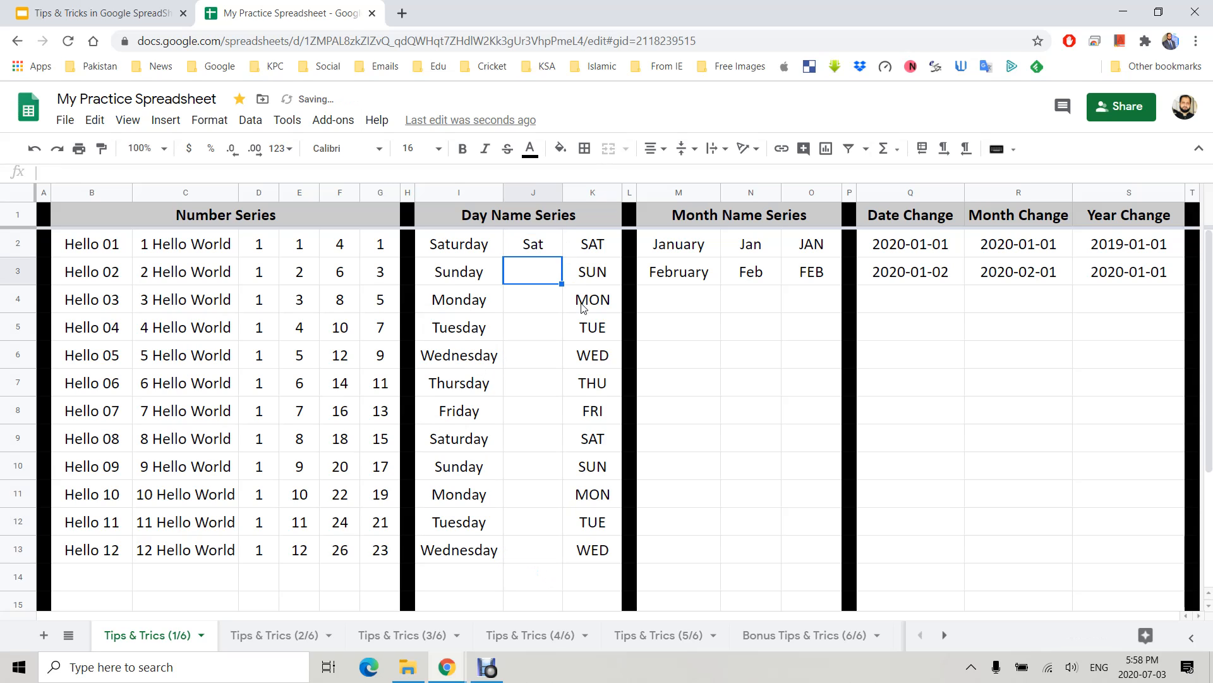
click(547, 247)
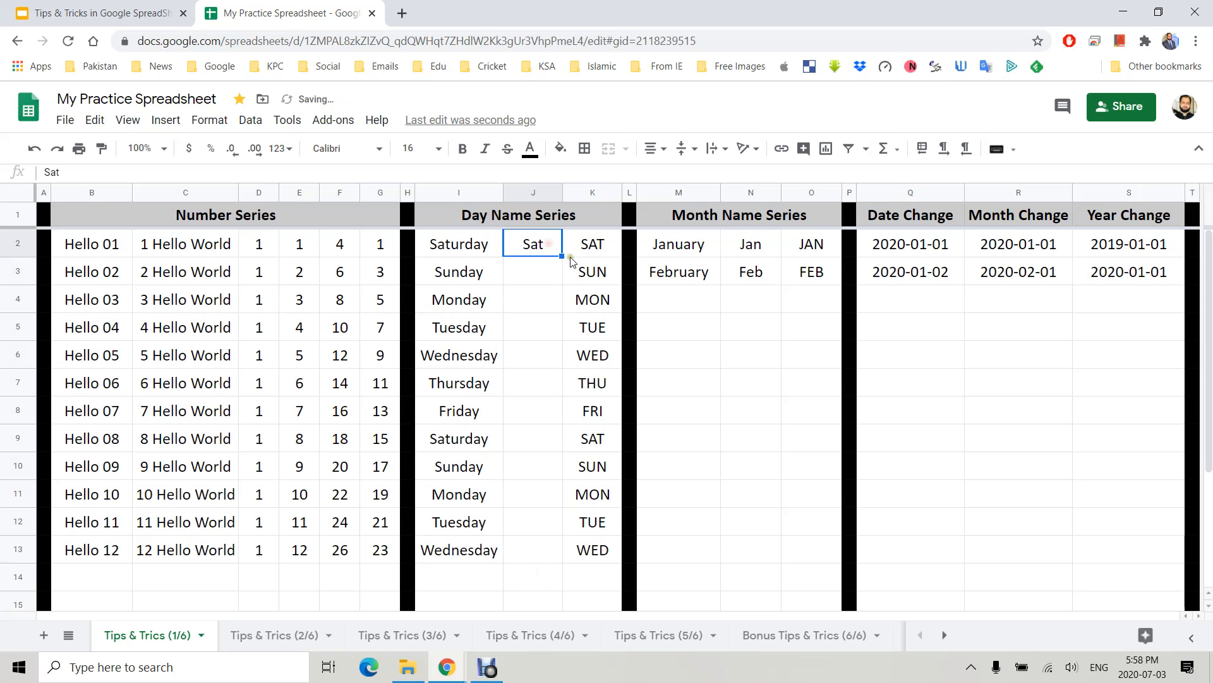
drag(562, 255, 559, 559)
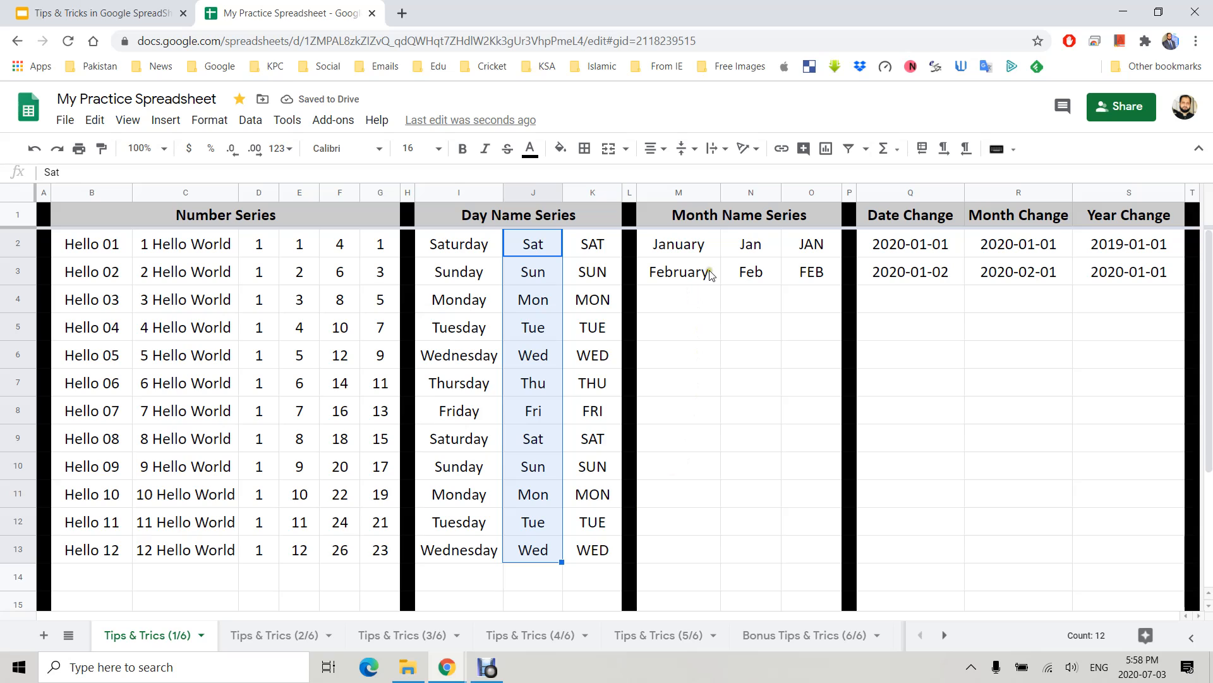
- Autofill the month names in M3:O3 and the daily dates from 2020-01-02 in Q3 down to row 13
drag(706, 278, 825, 547)
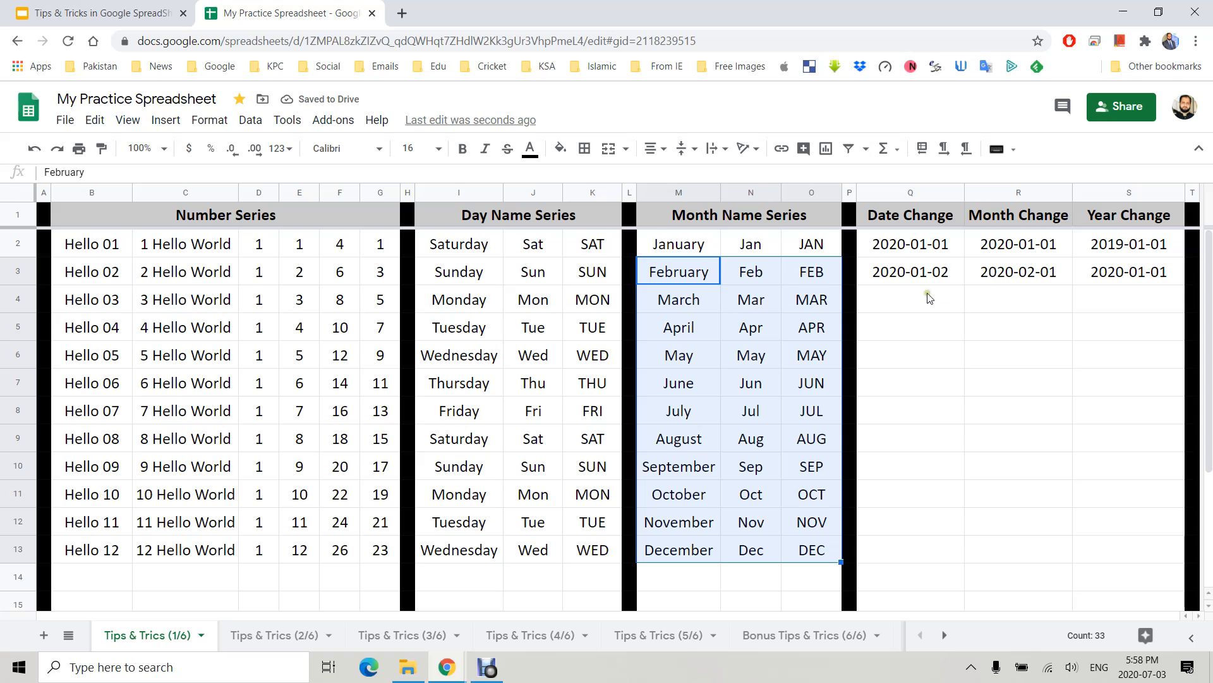
click(922, 275)
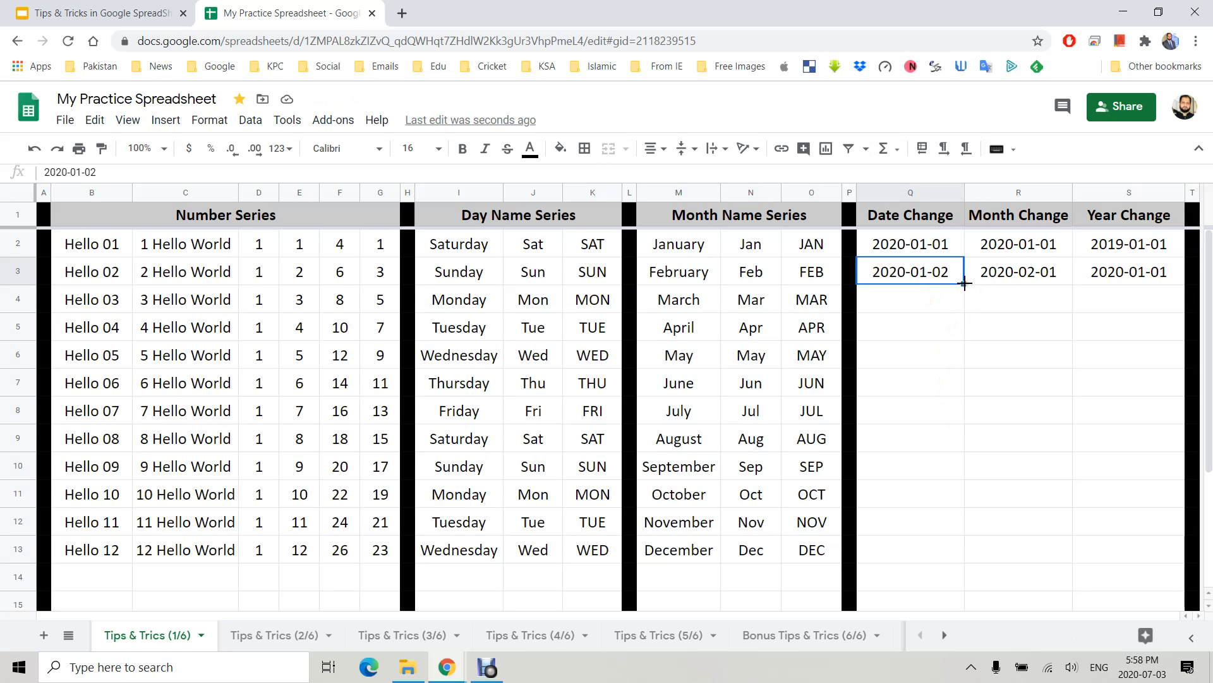
drag(965, 284, 961, 555)
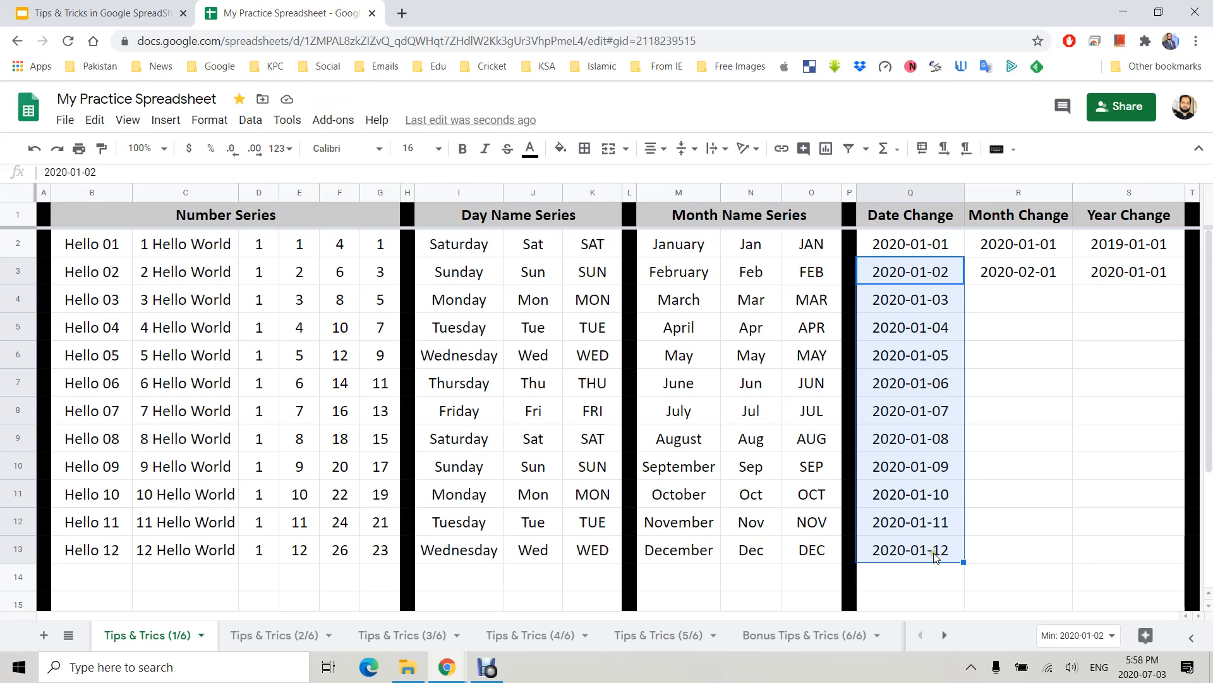
- Try to autofill the Month Change column from the single date in R3 down to row 7, and undo the fill
click(1029, 282)
drag(1073, 284, 1069, 379)
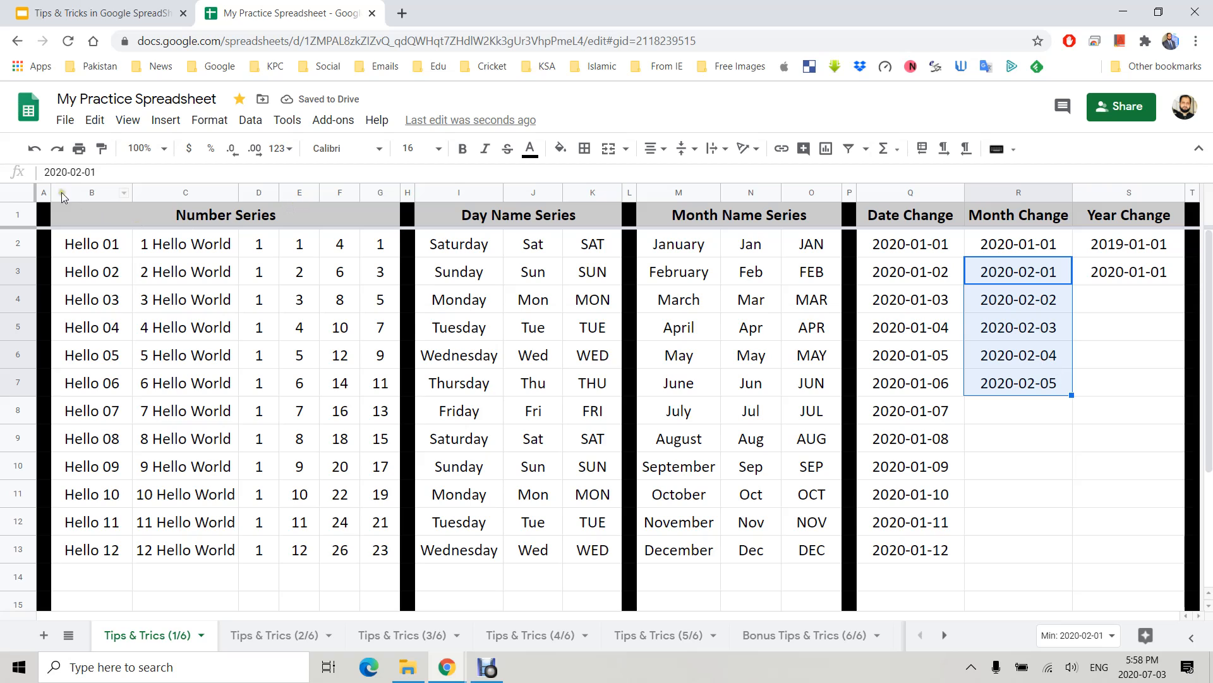
click(34, 148)
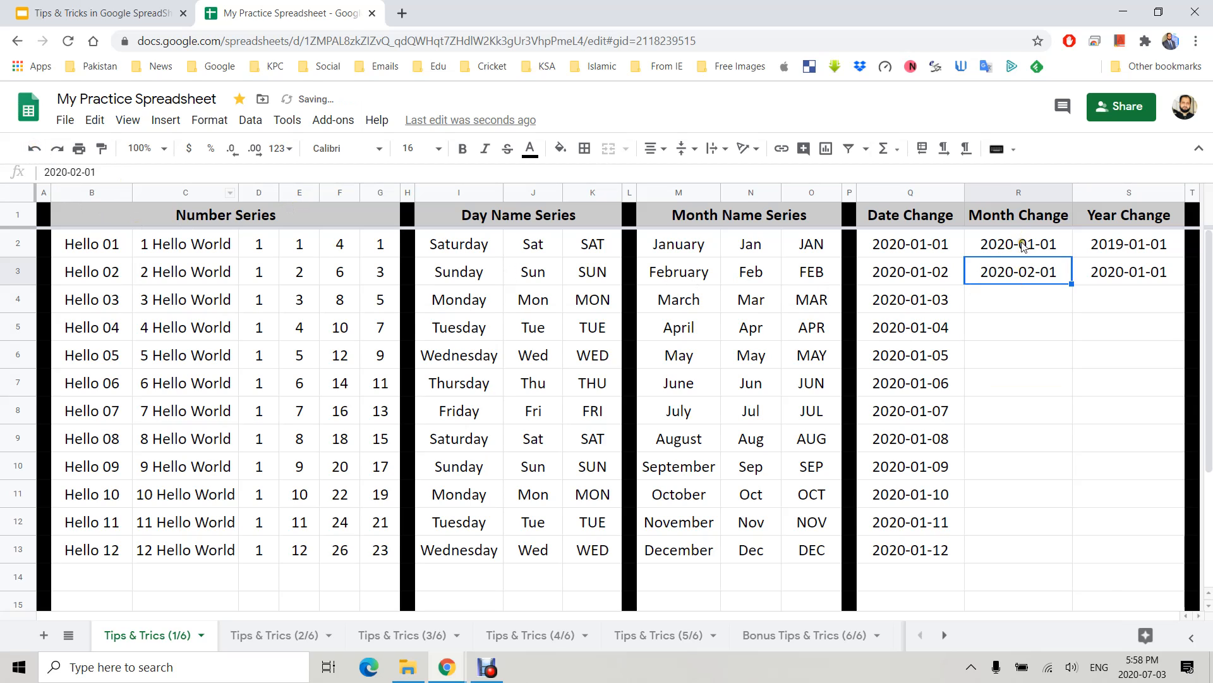
- Autofill the monthly dates from R2:R3 and the yearly dates from S2:S3 down to row 13
drag(1022, 245, 1030, 273)
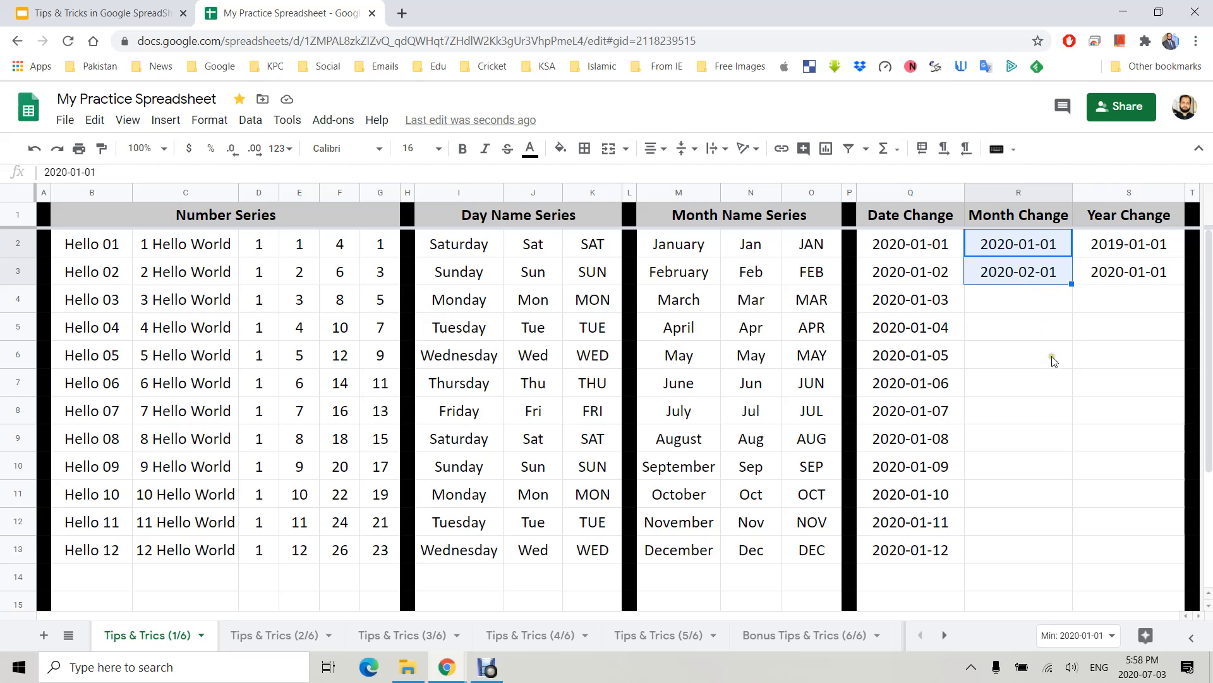
drag(1072, 284, 1064, 549)
drag(1121, 251, 1166, 543)
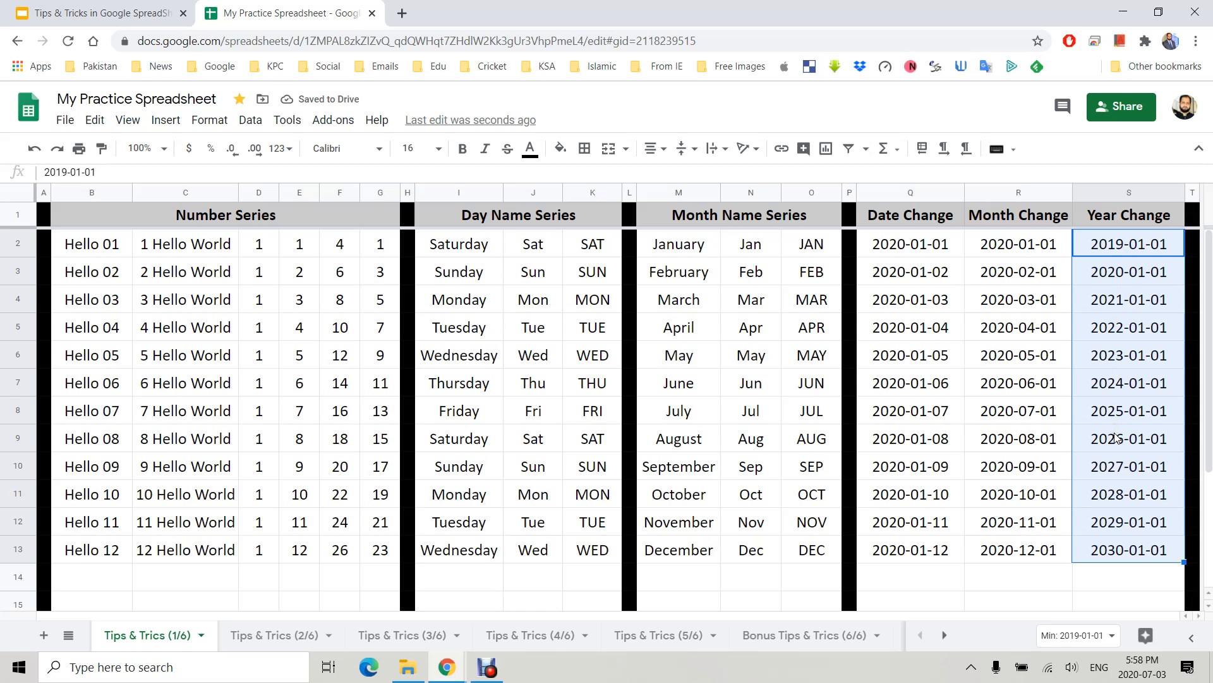
click(904, 382)
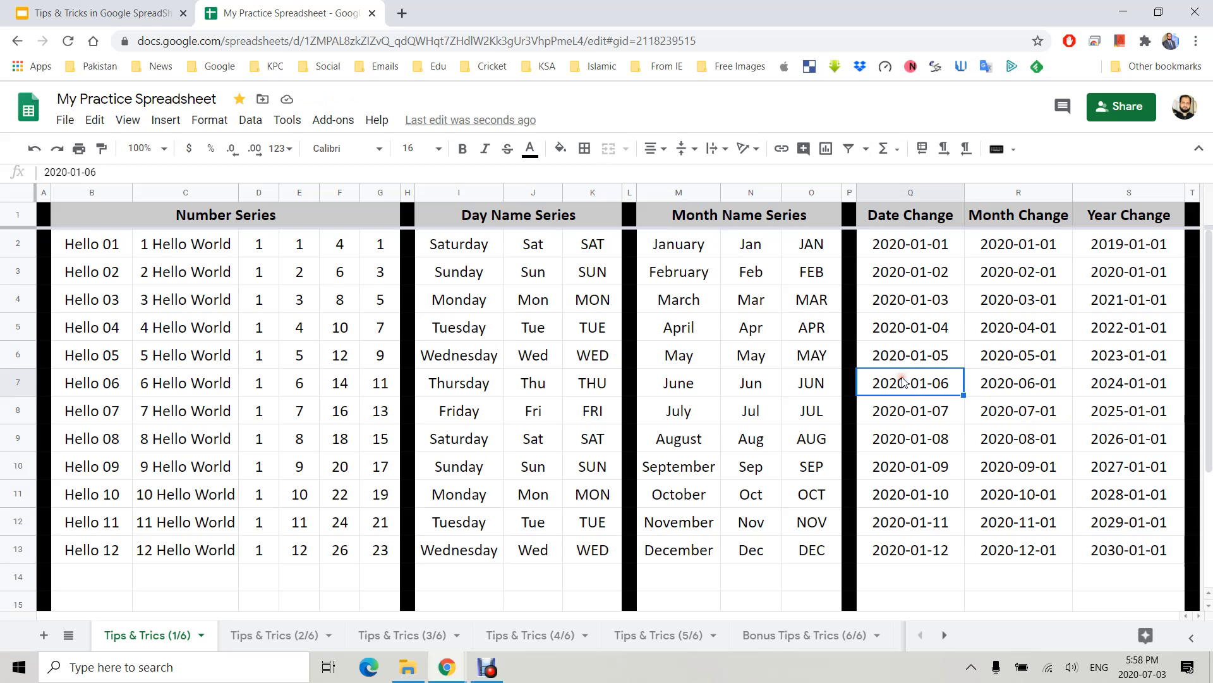
- Switch to the Tips & Tricks presentation in Google Slides and start the slideshow from slide 8
click(124, 9)
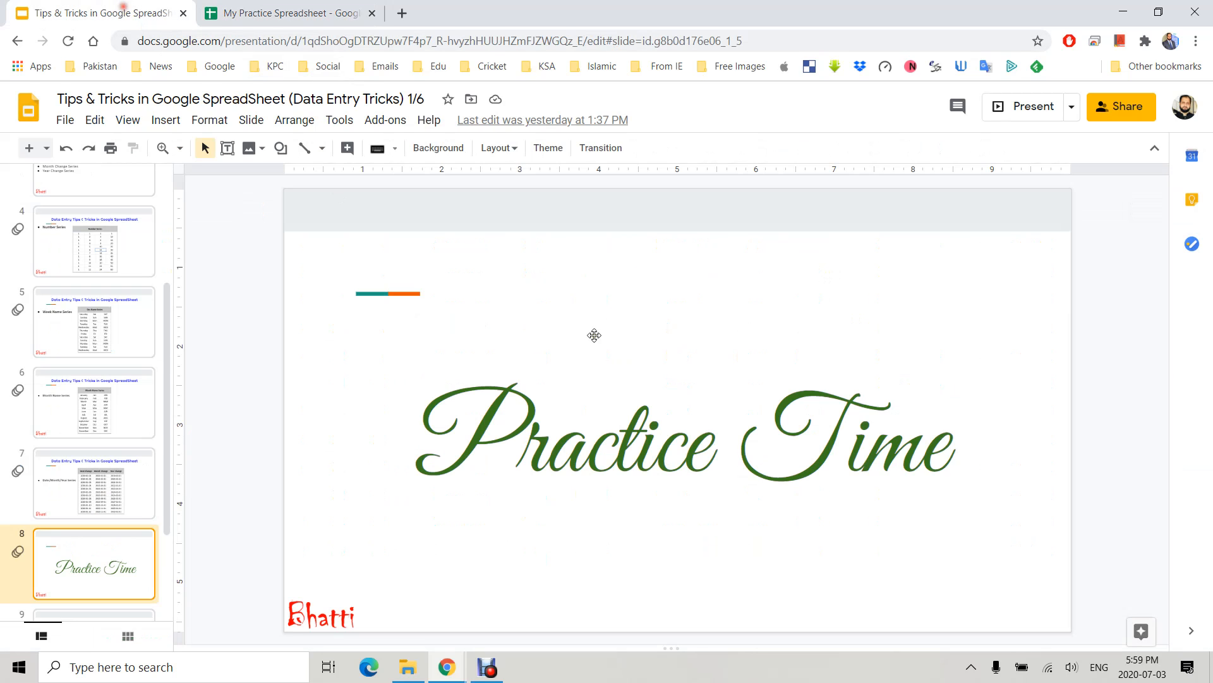
click(1025, 116)
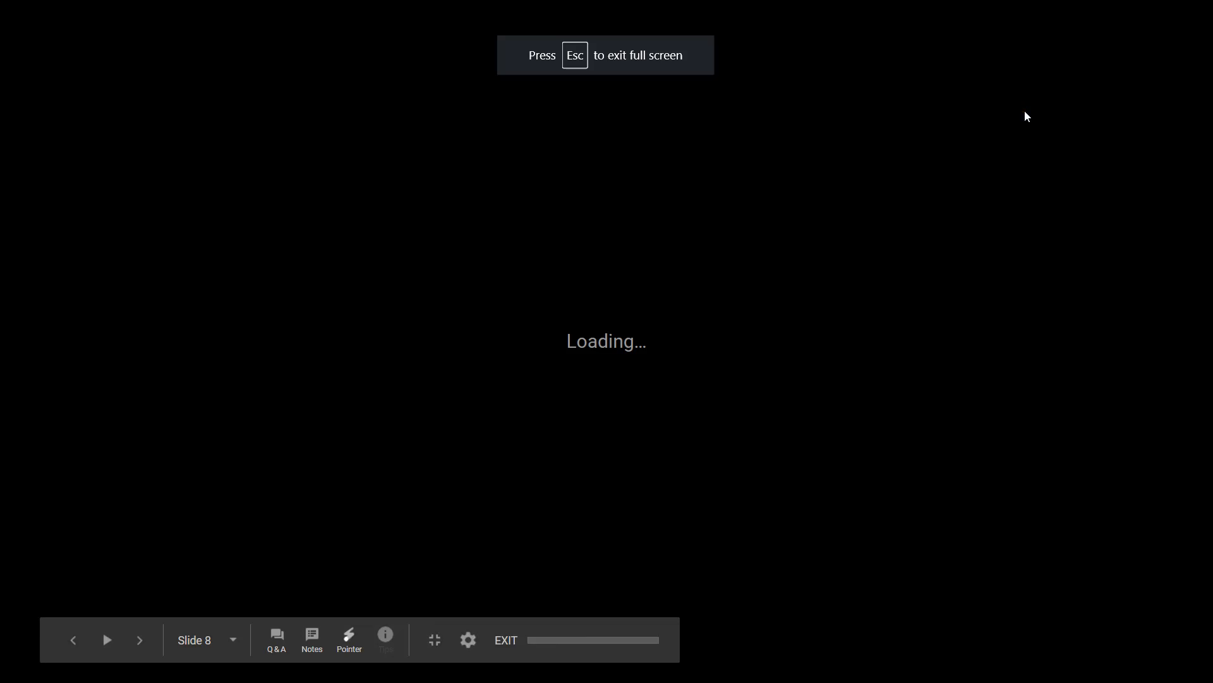